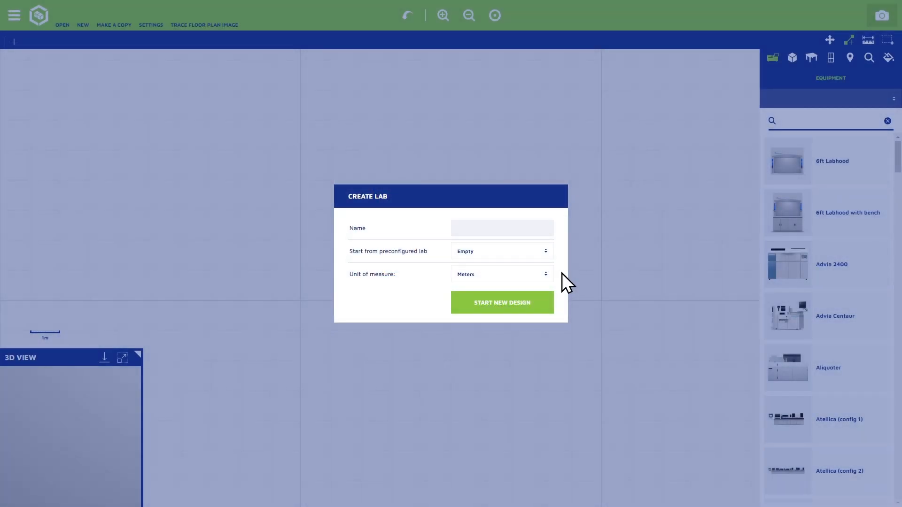
Step: Create a new lab design named "Example Video Lab", starting from an empty layout with meters as the unit
{"action": "left_click", "coordinate": [517, 228]}
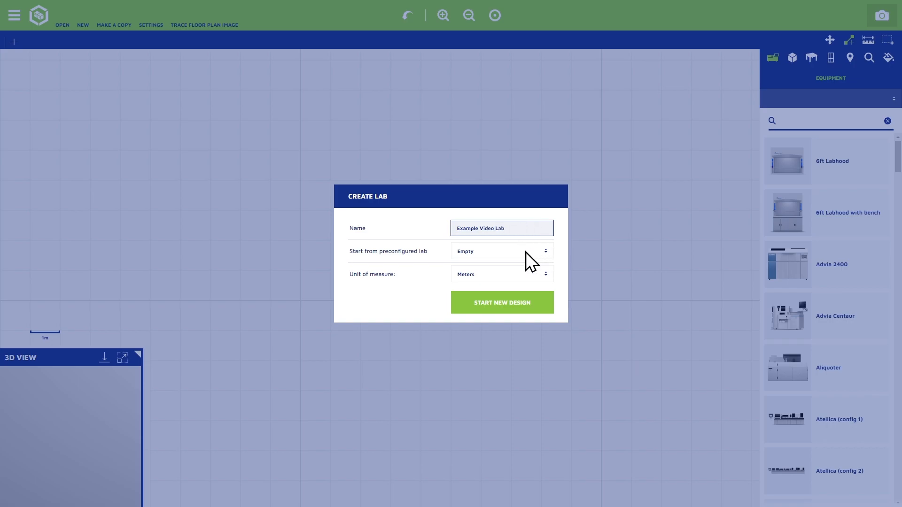
{"action": "left_click", "coordinate": [525, 252]}
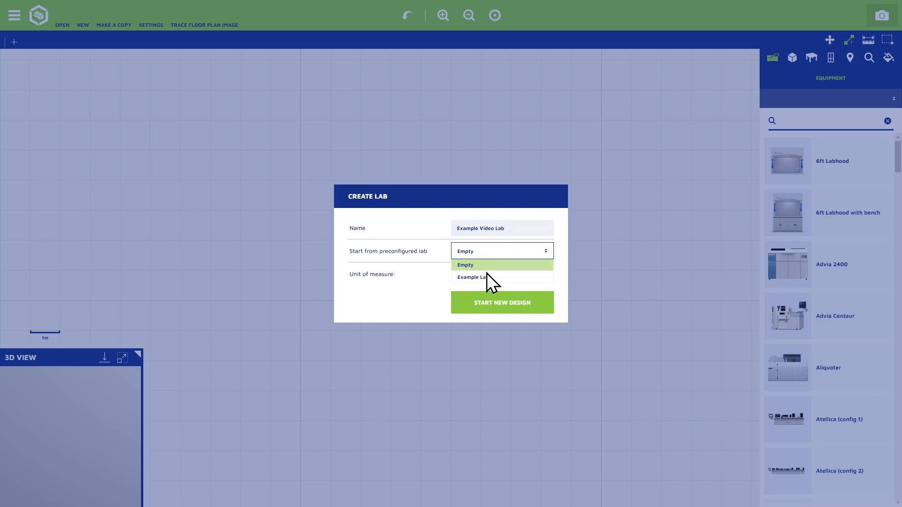
{"action": "left_click", "coordinate": [512, 247]}
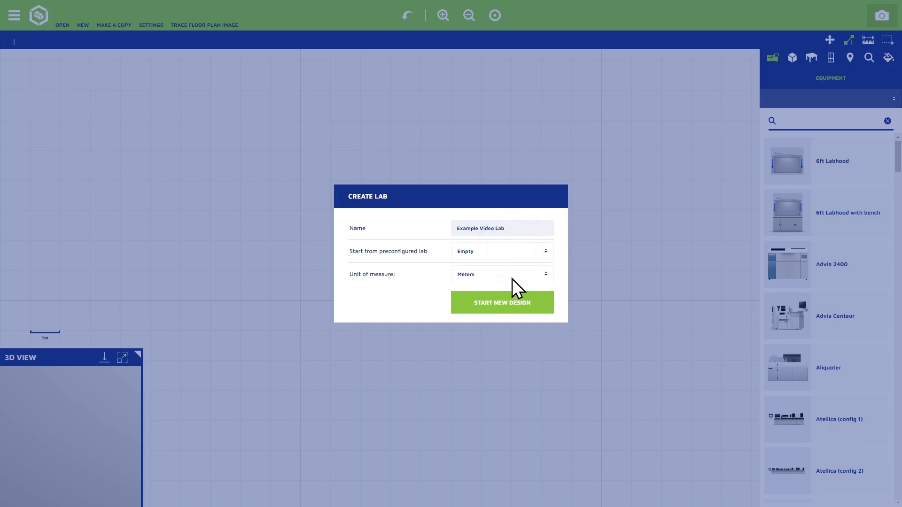
{"action": "left_click", "coordinate": [506, 272]}
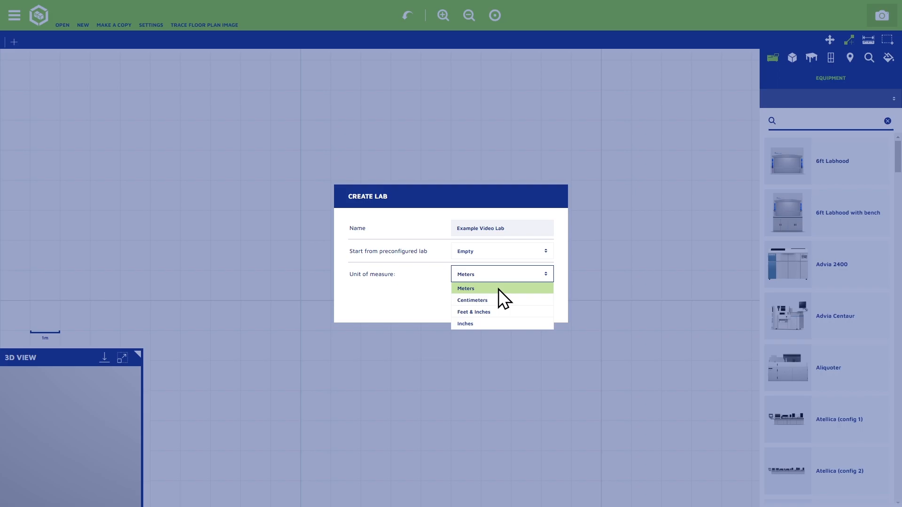
{"action": "left_click", "coordinate": [494, 285]}
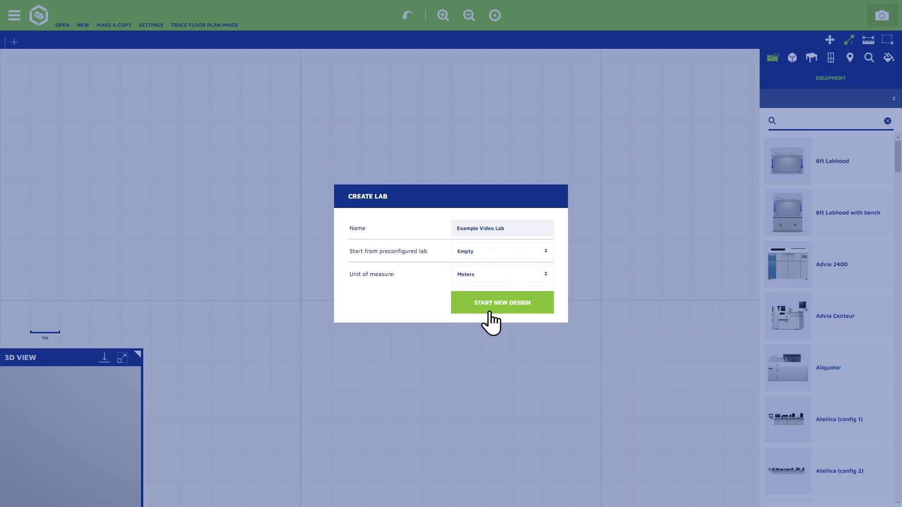
{"action": "left_click", "coordinate": [509, 302]}
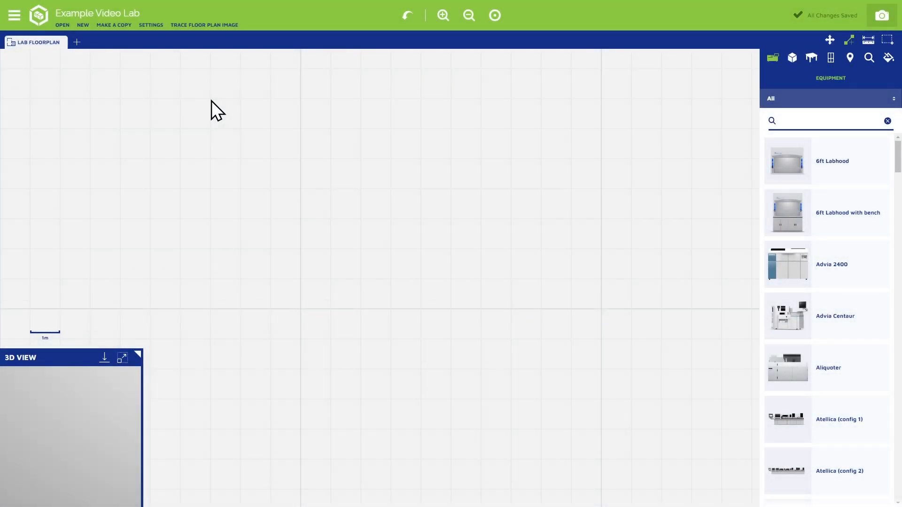
Step: Draw four connected walls that enclose a wide rectangular room on the floor plan
{"action": "mouse_move", "coordinate": [211, 100]}
{"action": "left_mouse_down"}
{"action": "mouse_move", "coordinate": [503, 102]}
{"action": "mouse_move", "coordinate": [414, 216]}
{"action": "mouse_move", "coordinate": [358, 243]}
{"action": "mouse_move", "coordinate": [429, 174]}
{"action": "mouse_move", "coordinate": [353, 255]}
{"action": "mouse_move", "coordinate": [396, 214]}
{"action": "mouse_move", "coordinate": [466, 105]}
{"action": "mouse_move", "coordinate": [420, 170]}
{"action": "mouse_move", "coordinate": [318, 257]}
{"action": "mouse_move", "coordinate": [210, 310]}
{"action": "mouse_move", "coordinate": [358, 231]}
{"action": "mouse_move", "coordinate": [452, 149]}
{"action": "mouse_move", "coordinate": [479, 102]}
{"action": "mouse_move", "coordinate": [600, 101]}
{"action": "left_mouse_up"}
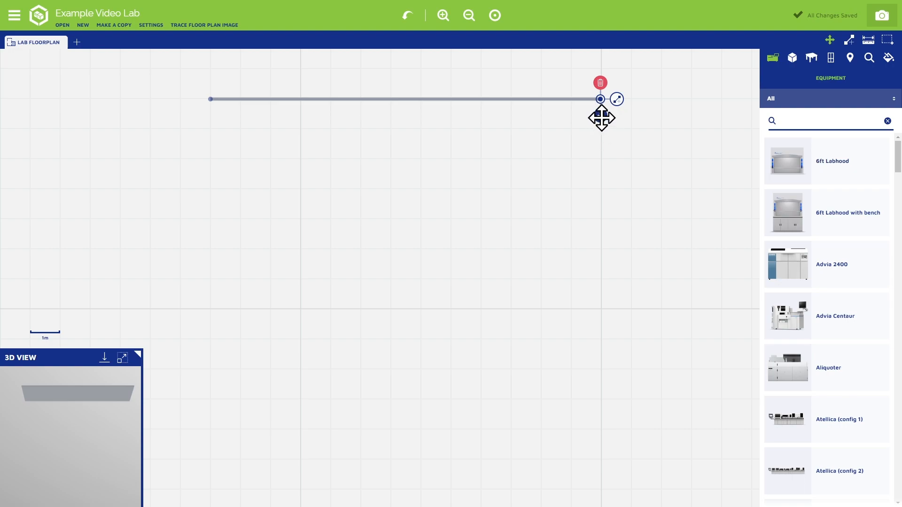
{"action": "mouse_move", "coordinate": [601, 116]}
{"action": "left_mouse_down"}
{"action": "mouse_move", "coordinate": [588, 135]}
{"action": "mouse_move", "coordinate": [600, 133]}
{"action": "mouse_move", "coordinate": [592, 162]}
{"action": "mouse_move", "coordinate": [604, 117]}
{"action": "left_mouse_up"}
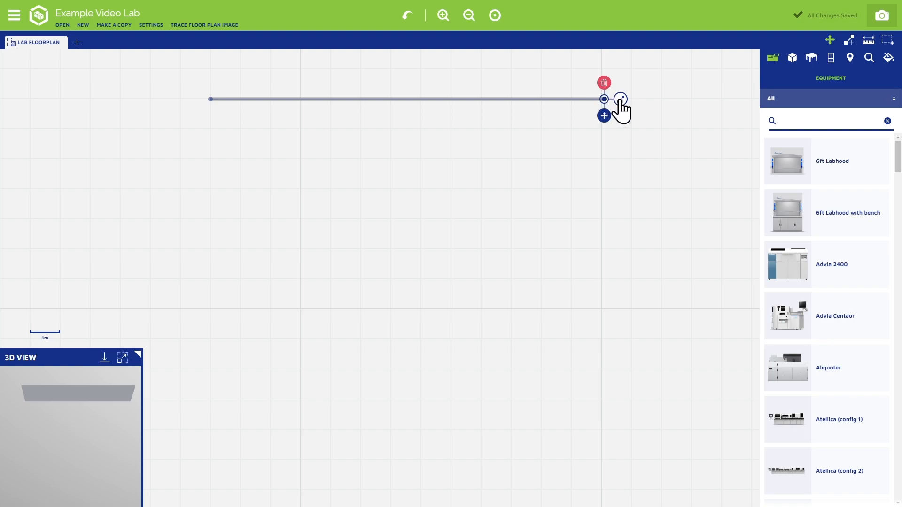
{"action": "left_click_drag", "start_coordinate": [620, 99], "coordinate": [210, 104]}
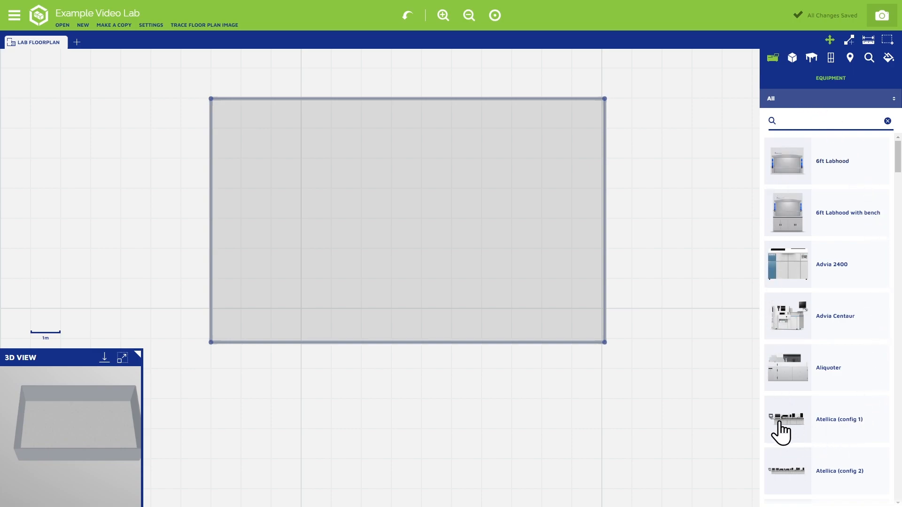
Step: Examine the object catalog's categories: equipment, generic instruments, furniture, and doors and windows
{"action": "scroll", "coordinate": [823, 186], "scroll_direction": "down", "scroll_amount": 3}
{"action": "scroll", "coordinate": [823, 180], "scroll_direction": "down", "scroll_amount": 9}
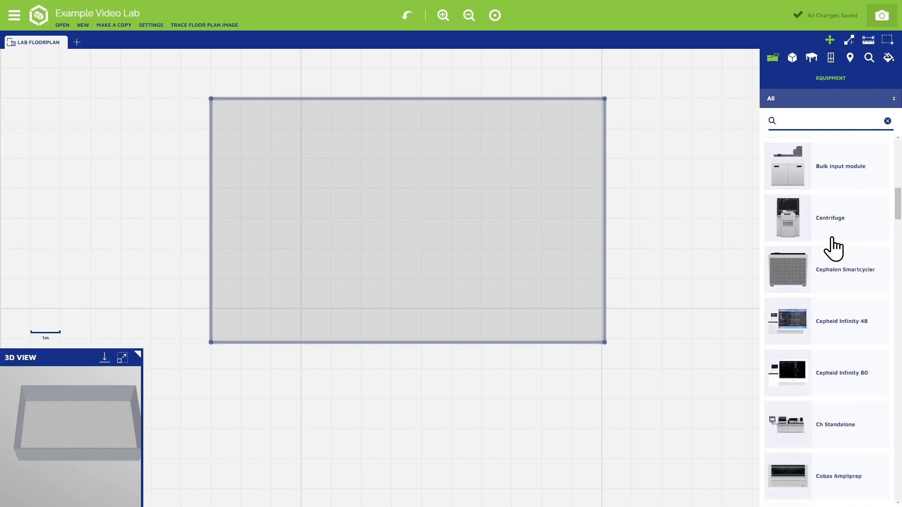
{"action": "scroll", "coordinate": [834, 248], "scroll_direction": "down", "scroll_amount": 1}
{"action": "scroll", "coordinate": [834, 248], "scroll_direction": "up", "scroll_amount": 11}
{"action": "scroll", "coordinate": [832, 244], "scroll_direction": "up", "scroll_amount": 3}
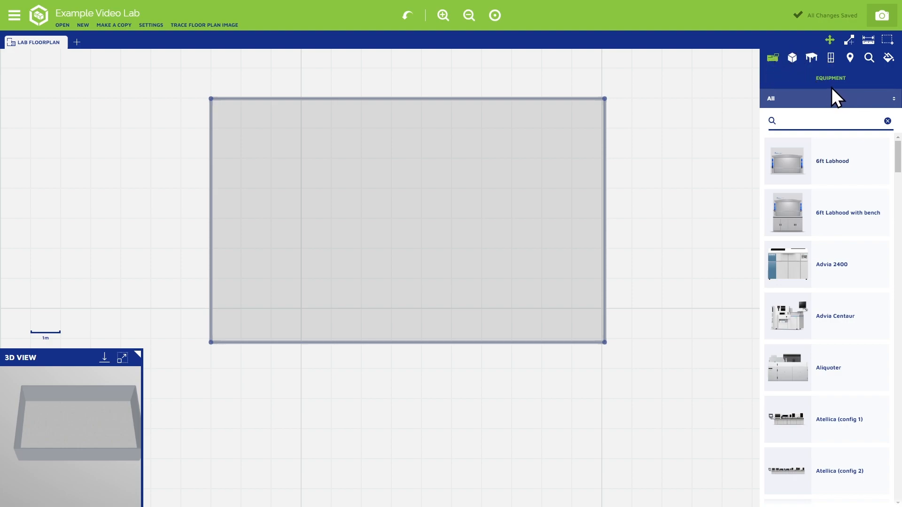
{"action": "left_click", "coordinate": [792, 57]}
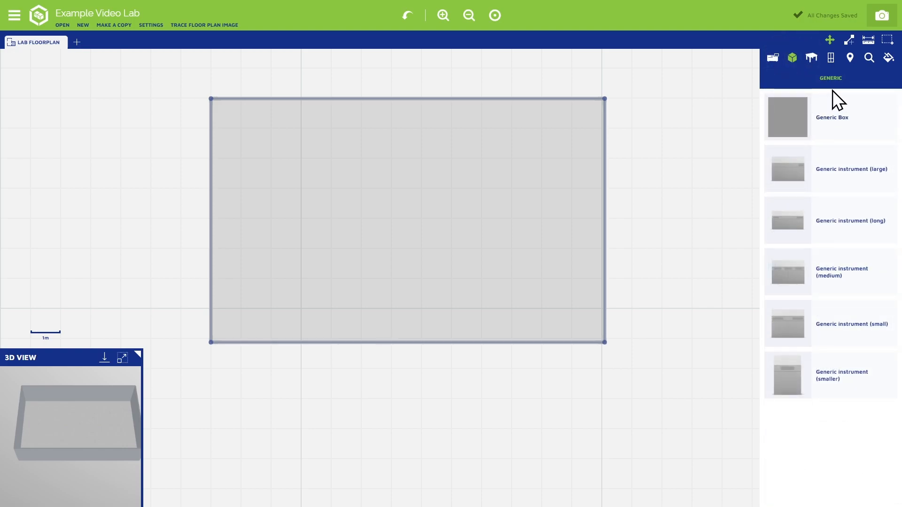
{"action": "left_click", "coordinate": [812, 58]}
{"action": "left_click", "coordinate": [830, 57]}
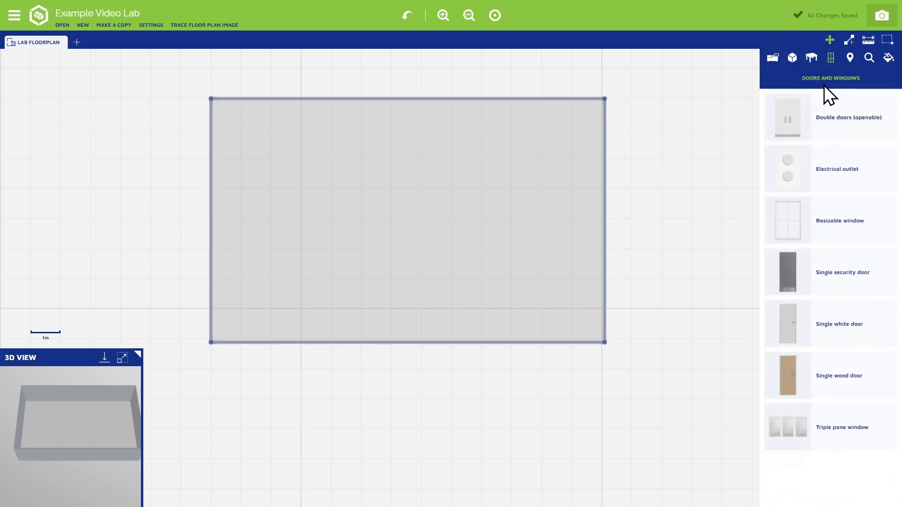
Step: Search the whole object catalog for "chair"
{"action": "left_click", "coordinate": [868, 62]}
{"action": "left_click", "coordinate": [831, 100]}
{"action": "type", "text": "c"}
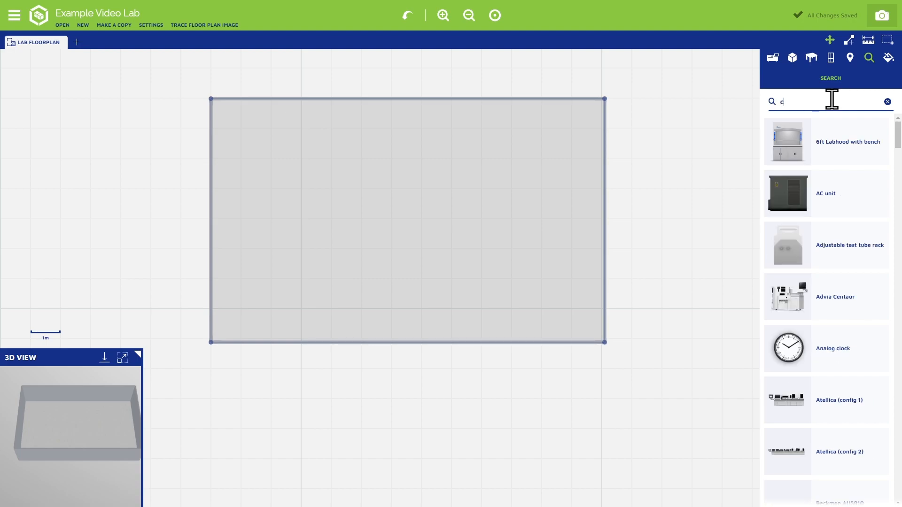
{"action": "type", "text": "hair"}
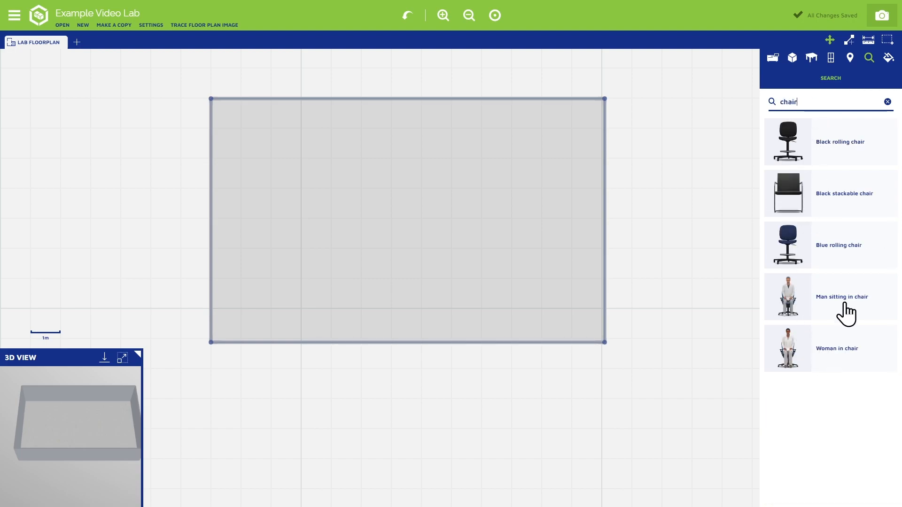
Step: Return to the equipment category and search it for "fre"
{"action": "left_click", "coordinate": [771, 58]}
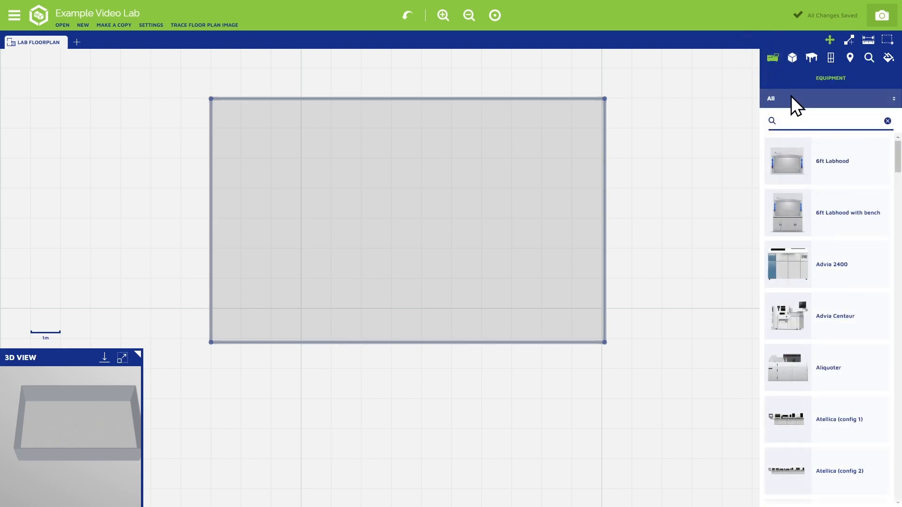
{"action": "left_click", "coordinate": [804, 118]}
{"action": "type", "text": "fre"}
Step: Place a 6ft Labhood near the room's upper-right corner and a 6ft Labhood with bench near the left wall, rotated to face into the room
{"action": "left_click_drag", "start_coordinate": [831, 171], "coordinate": [490, 181]}
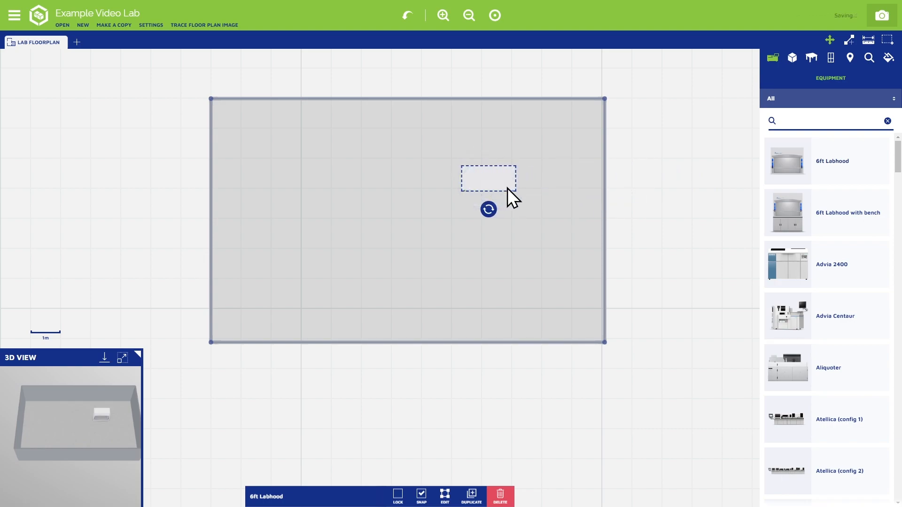
{"action": "left_click", "coordinate": [839, 225]}
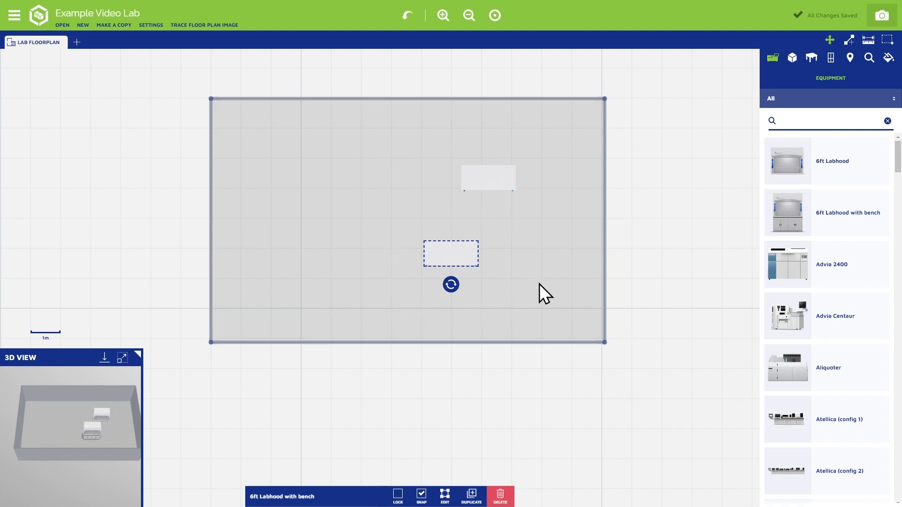
{"action": "left_click_drag", "start_coordinate": [492, 173], "coordinate": [528, 138]}
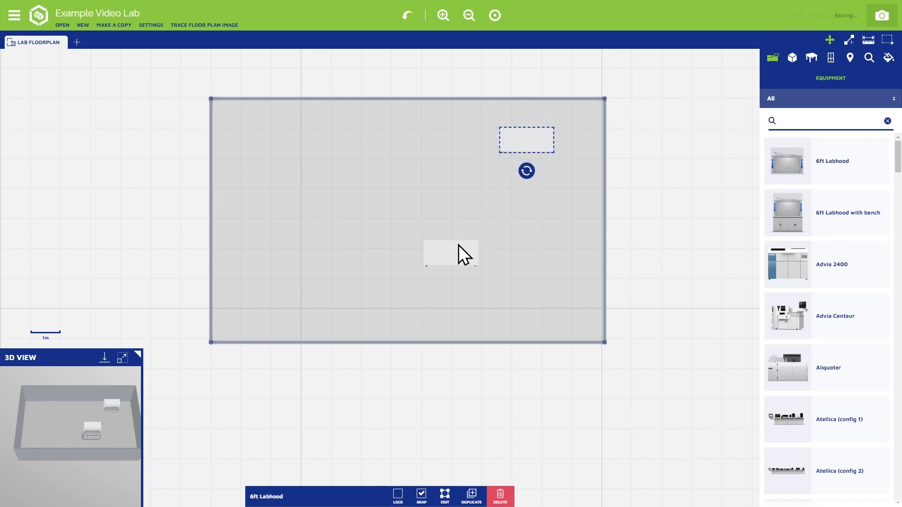
{"action": "left_click_drag", "start_coordinate": [455, 250], "coordinate": [277, 214]}
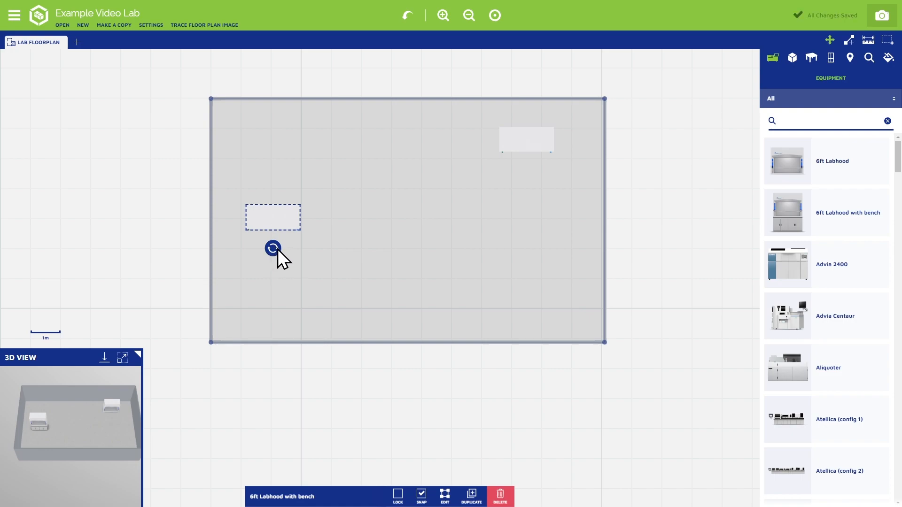
{"action": "left_click_drag", "start_coordinate": [272, 247], "coordinate": [328, 224]}
{"action": "left_click_drag", "start_coordinate": [272, 227], "coordinate": [239, 230]}
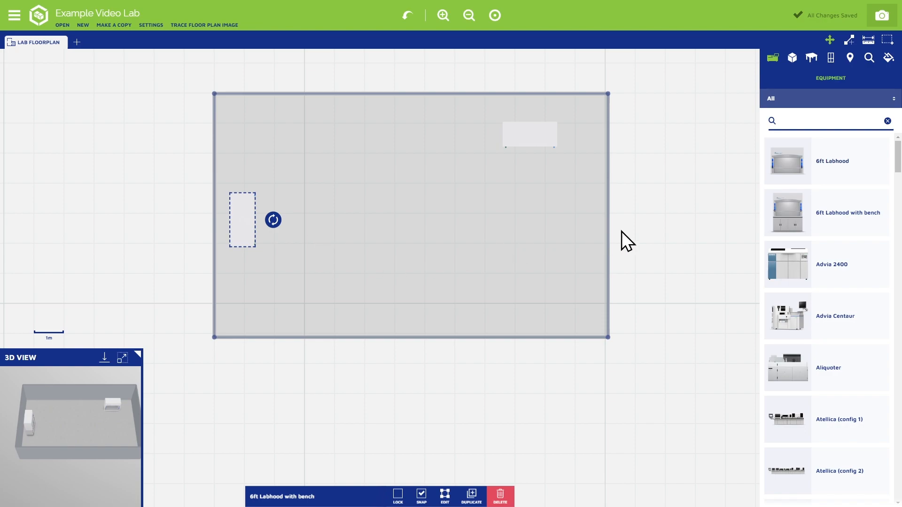
Step: Add openable double doors to the room's upper wall and a resizable window to the upper part of the left wall
{"action": "left_click", "coordinate": [831, 58]}
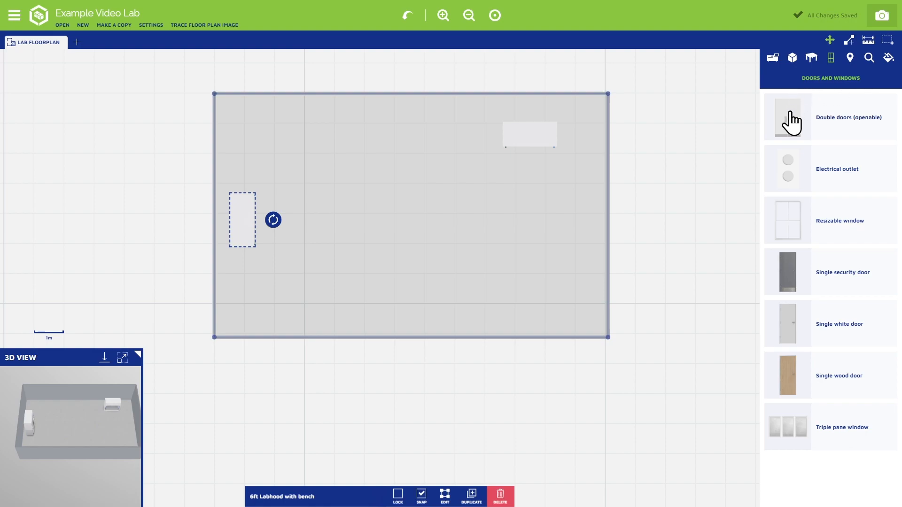
{"action": "left_click_drag", "start_coordinate": [793, 120], "coordinate": [600, 201]}
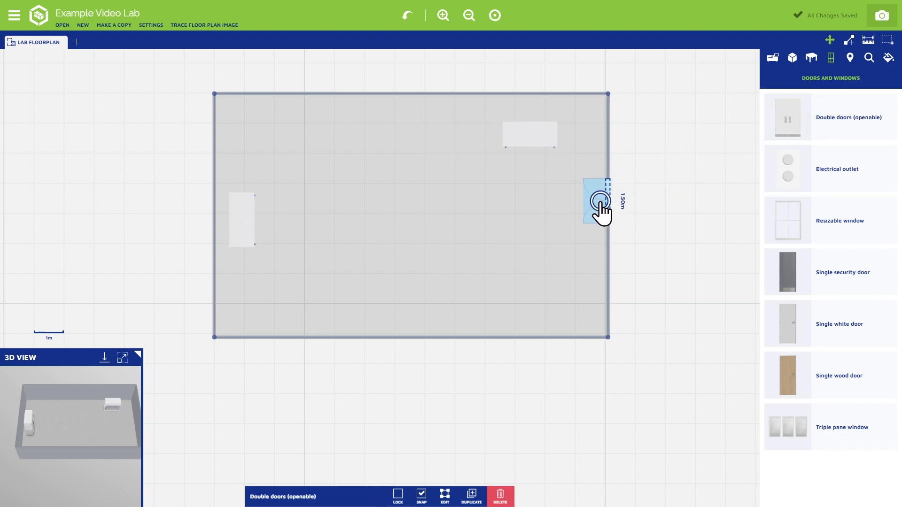
{"action": "left_click_drag", "start_coordinate": [791, 233], "coordinate": [497, 94]}
{"action": "left_click_drag", "start_coordinate": [424, 101], "coordinate": [384, 106]}
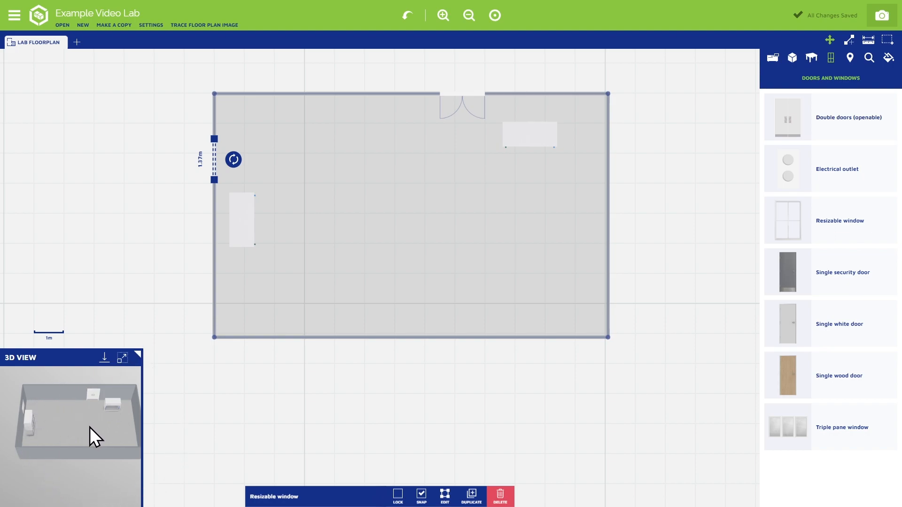
Step: Move the 6ft Labhood with bench slightly closer to the left wall and farther from the window
{"action": "left_click_drag", "start_coordinate": [103, 422], "coordinate": [117, 408]}
{"action": "mouse_move", "coordinate": [240, 221]}
{"action": "left_mouse_down"}
{"action": "mouse_move", "coordinate": [319, 221]}
{"action": "mouse_move", "coordinate": [236, 237]}
{"action": "left_mouse_up"}
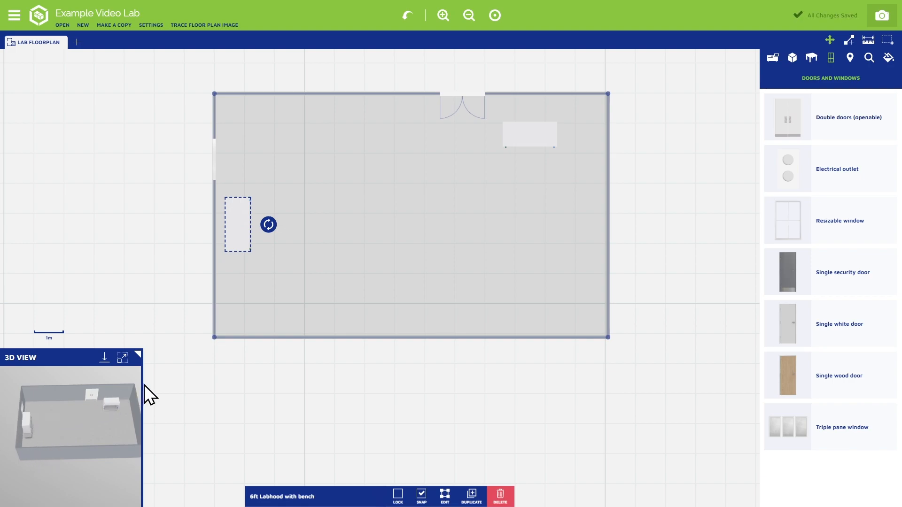
Step: Enlarge the 3D view to full screen and examine the room from several overhead angles
{"action": "left_click_drag", "start_coordinate": [137, 355], "coordinate": [159, 360]}
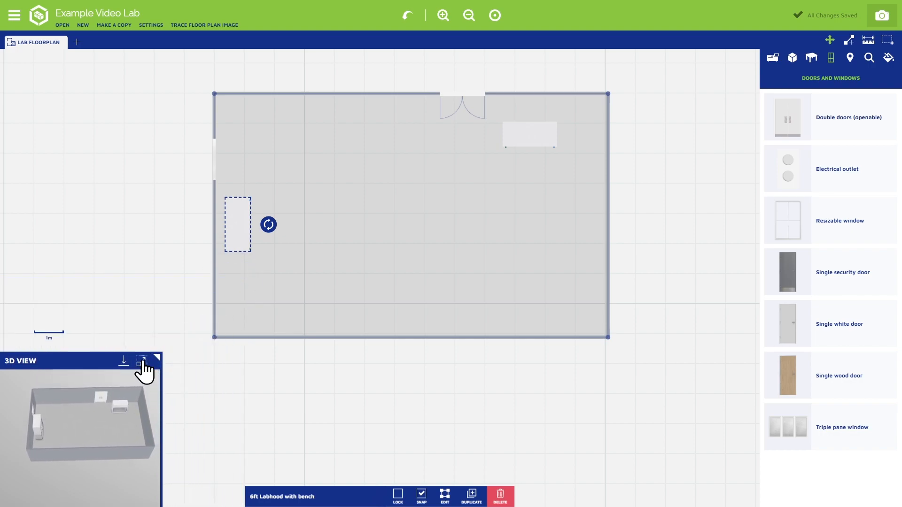
{"action": "left_click", "coordinate": [143, 362]}
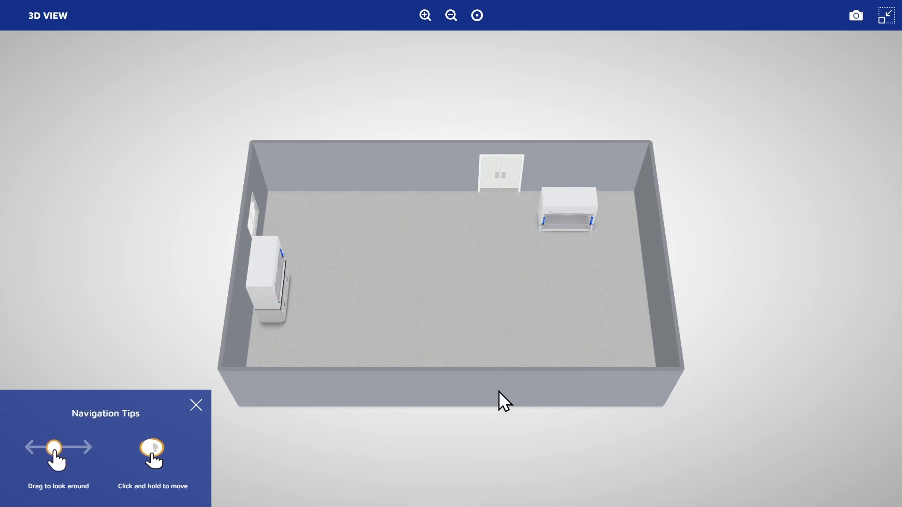
{"action": "mouse_move", "coordinate": [555, 330]}
{"action": "left_mouse_down"}
{"action": "mouse_move", "coordinate": [490, 304]}
{"action": "mouse_move", "coordinate": [333, 284]}
{"action": "left_mouse_up"}
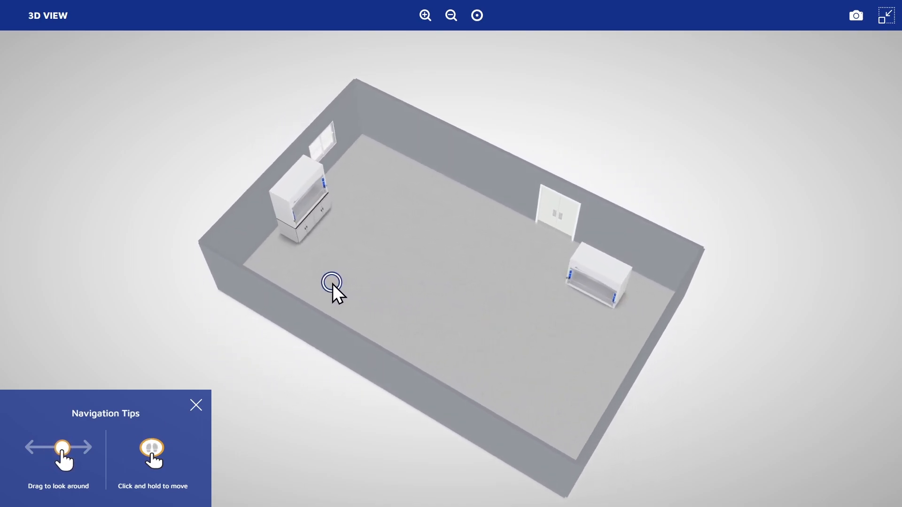
{"action": "mouse_move", "coordinate": [267, 317]}
{"action": "left_mouse_down"}
{"action": "mouse_move", "coordinate": [581, 290]}
{"action": "mouse_move", "coordinate": [674, 245]}
{"action": "left_mouse_up"}
{"action": "left_click_drag", "start_coordinate": [634, 265], "coordinate": [510, 308]}
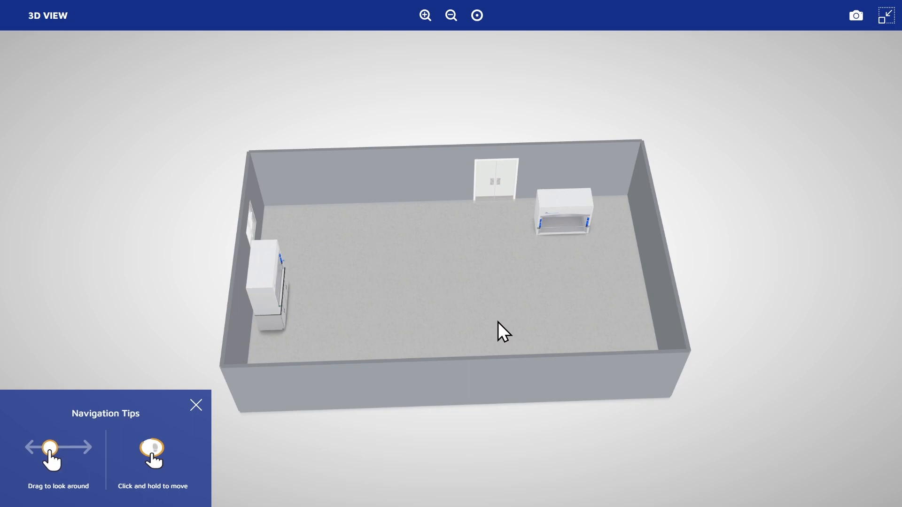
Step: Enter the room at eye level and look around to the 6ft Labhood with bench and the window beside it
{"action": "left_click_drag", "start_coordinate": [481, 314], "coordinate": [481, 314]}
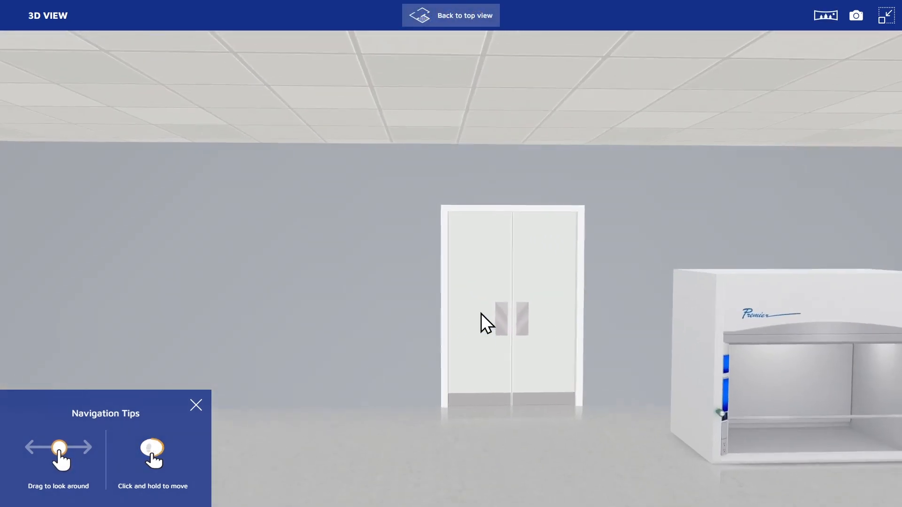
{"action": "left_click_drag", "start_coordinate": [659, 319], "coordinate": [484, 265]}
{"action": "left_click_drag", "start_coordinate": [295, 283], "coordinate": [775, 260]}
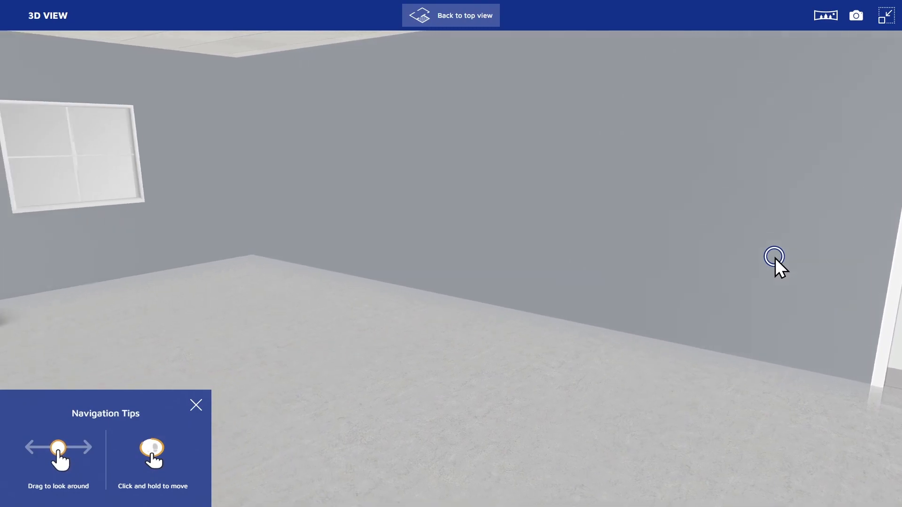
{"action": "left_click_drag", "start_coordinate": [326, 372], "coordinate": [326, 372]}
{"action": "left_click_drag", "start_coordinate": [300, 295], "coordinate": [580, 295]}
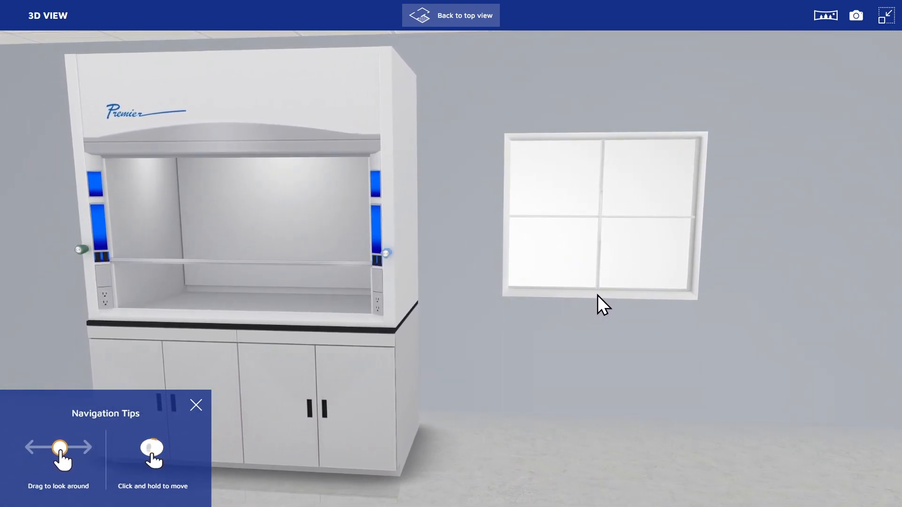
Step: Set the camera field of view to 79° and apply it
{"action": "left_click", "coordinate": [826, 19]}
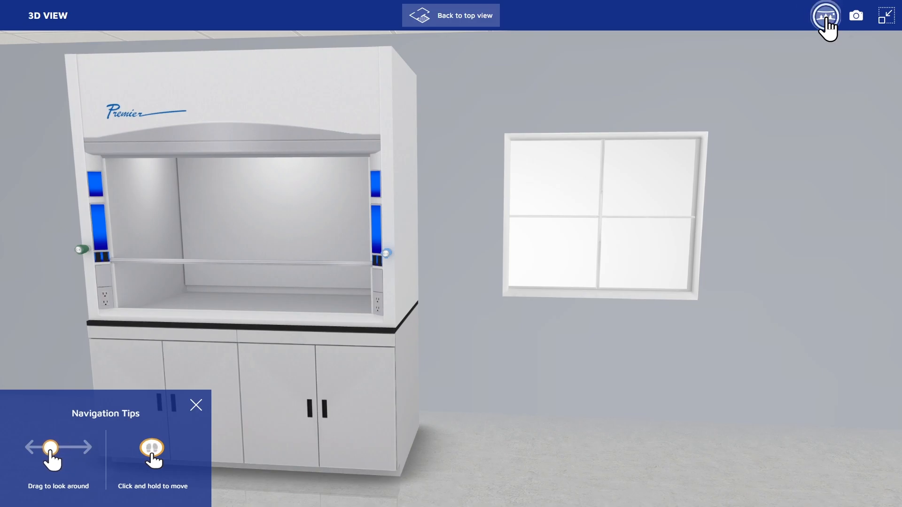
{"action": "left_click_drag", "start_coordinate": [478, 252], "coordinate": [497, 250]}
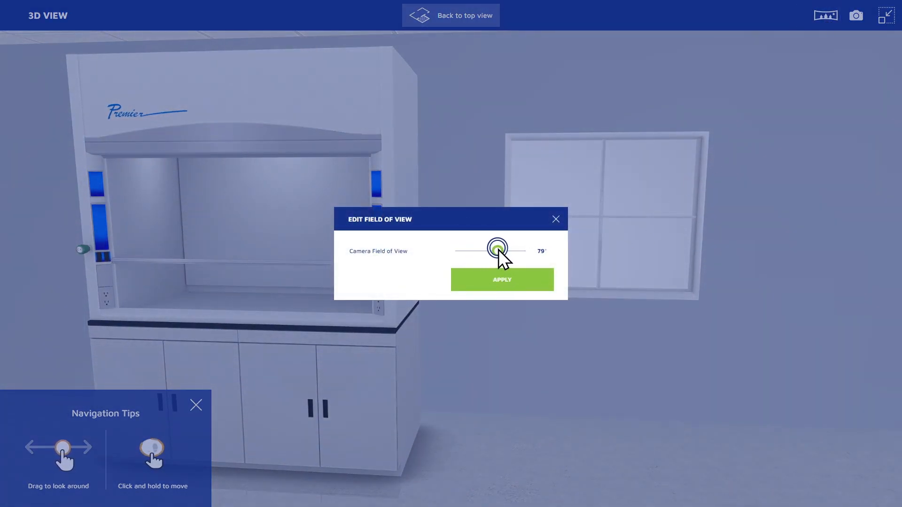
{"action": "left_click", "coordinate": [511, 281]}
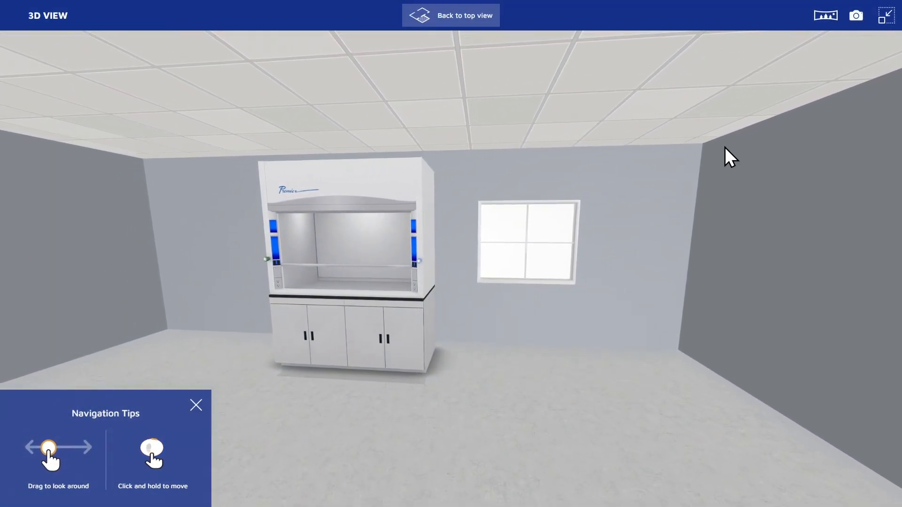
Step: Narrow the camera field of view, apply it, and leave the full-screen 3D view
{"action": "left_click", "coordinate": [826, 18]}
{"action": "left_click_drag", "start_coordinate": [498, 252], "coordinate": [475, 251]}
{"action": "left_click", "coordinate": [487, 281]}
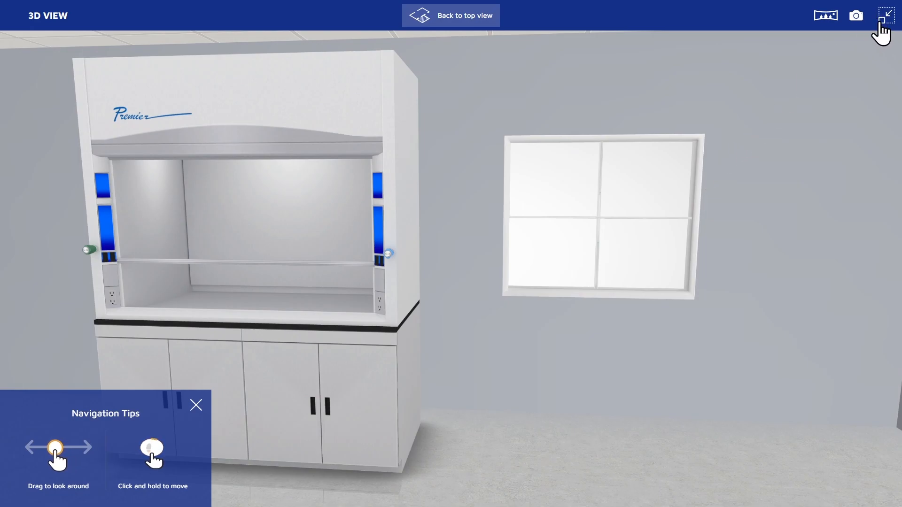
{"action": "left_click", "coordinate": [887, 17]}
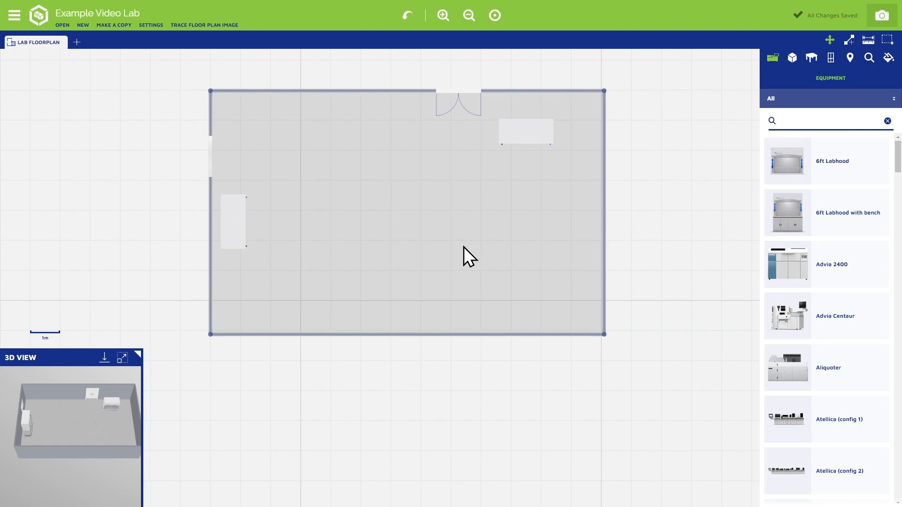
Step: Place a First-Person Viewpoint in the room below the 6ft Labhood, view the room from it in full-screen 3D, and return to the plan
{"action": "left_click", "coordinate": [850, 58]}
{"action": "left_click_drag", "start_coordinate": [830, 133], "coordinate": [484, 252]}
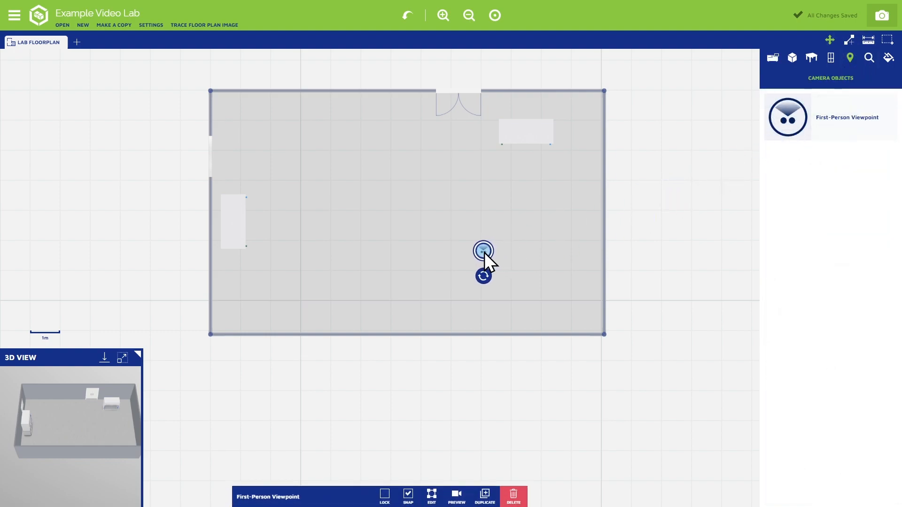
{"action": "left_click", "coordinate": [123, 359]}
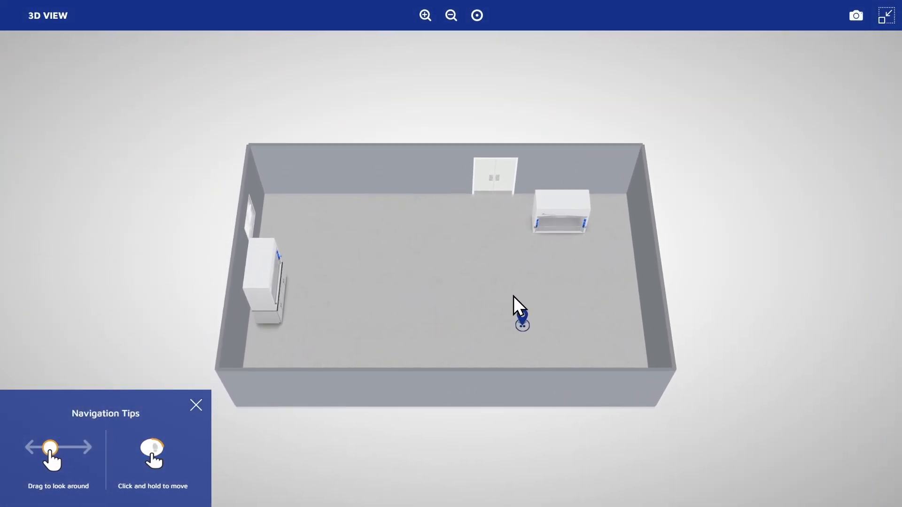
{"action": "left_click", "coordinate": [533, 321]}
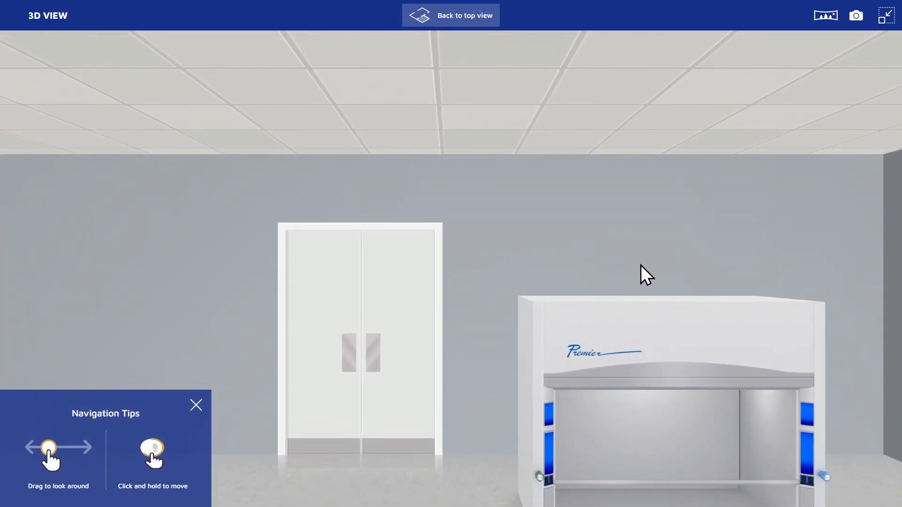
{"action": "left_click", "coordinate": [886, 19]}
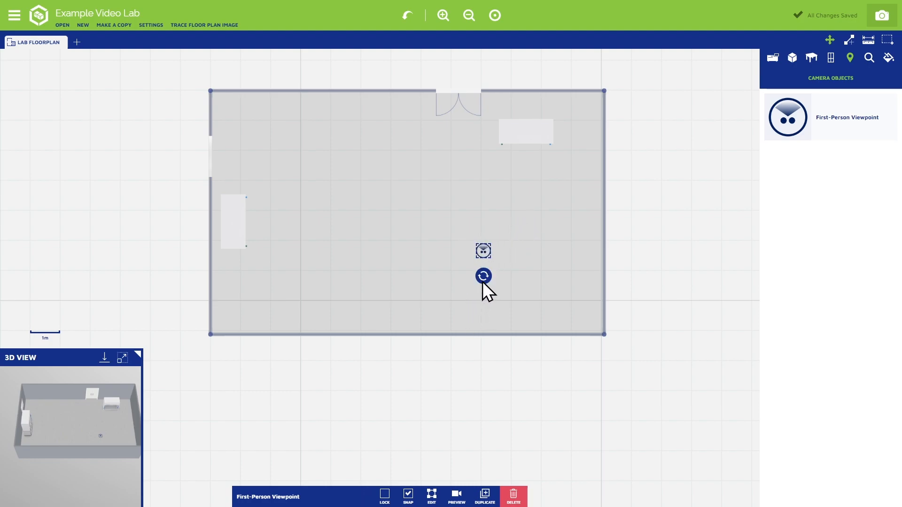
Step: Rotate the First-Person Viewpoint to face the wall with the window and check its view in full-screen 3D
{"action": "left_click_drag", "start_coordinate": [483, 280], "coordinate": [508, 261]}
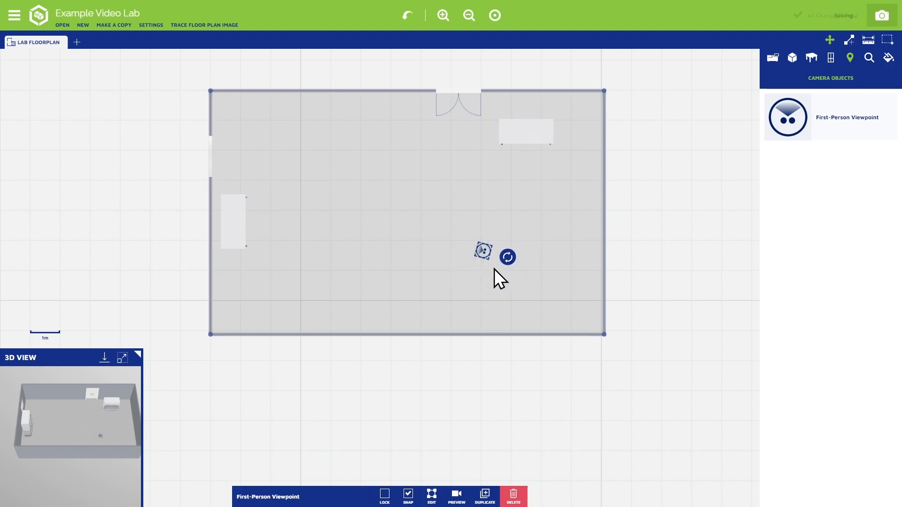
{"action": "left_click", "coordinate": [122, 358]}
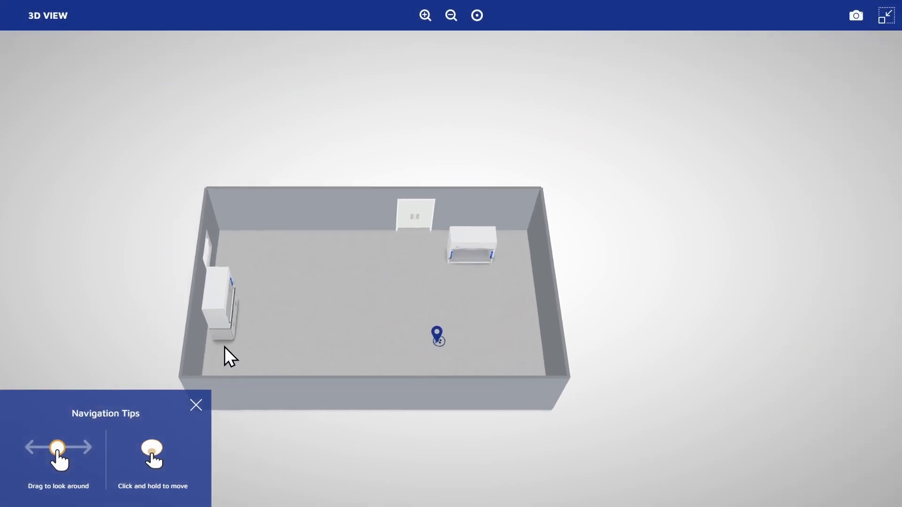
{"action": "left_click", "coordinate": [529, 318]}
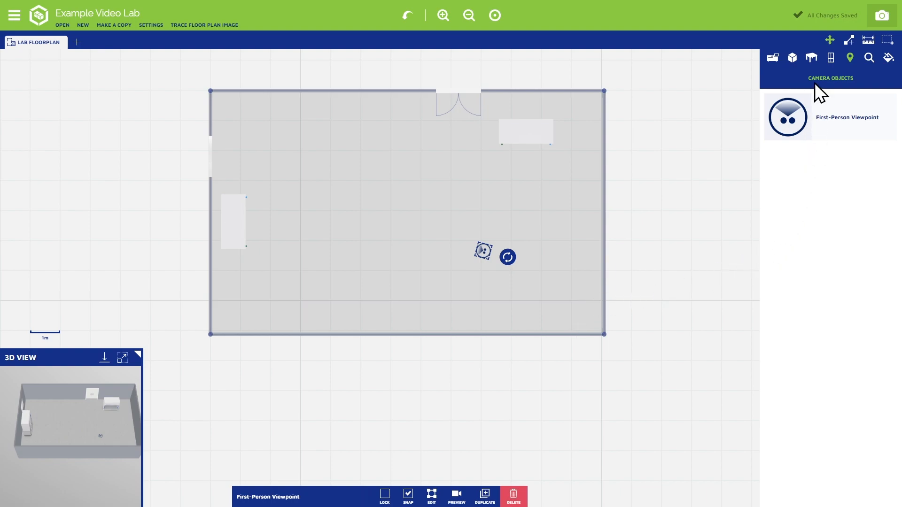
Step: Add a Generic Box between the benched labhood and the viewpoint, and stretch it to about 2.20 m by 1.94 m
{"action": "left_click", "coordinate": [793, 58]}
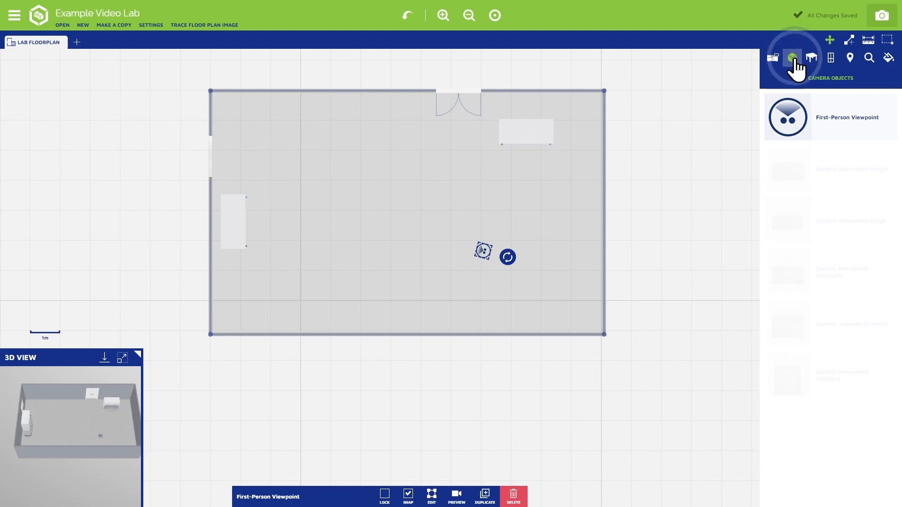
{"action": "left_click_drag", "start_coordinate": [791, 127], "coordinate": [353, 238]}
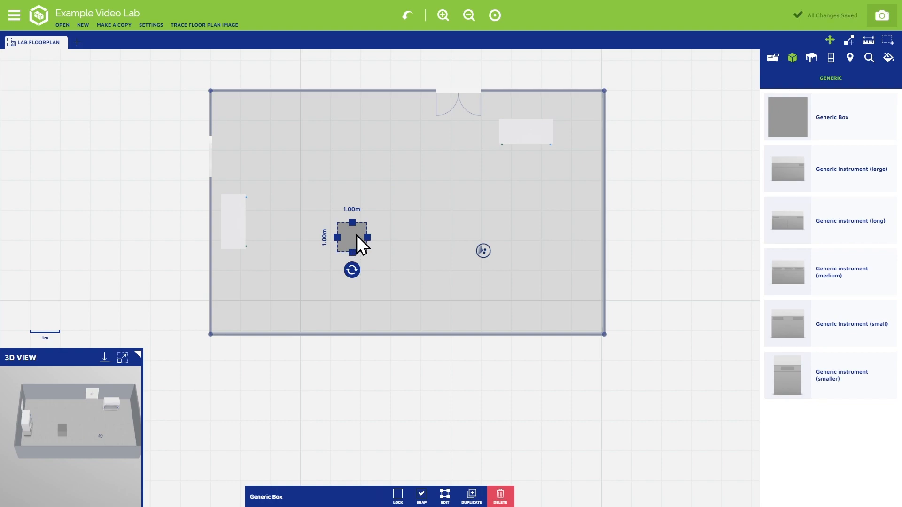
{"action": "left_click_drag", "start_coordinate": [368, 237], "coordinate": [374, 195]}
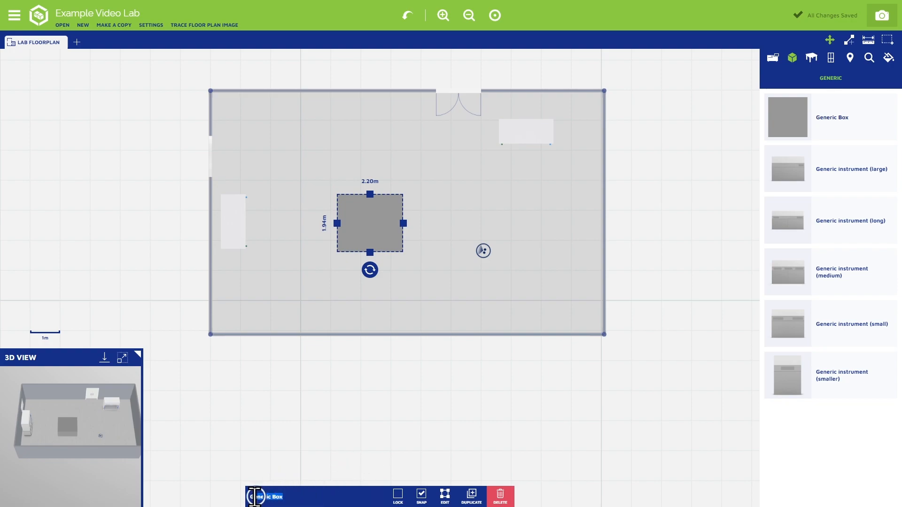
Step: Rename the box Training Box 101 and set its width, depth and height to 1.5 m
{"action": "left_click_drag", "start_coordinate": [242, 497], "coordinate": [286, 497]}
{"action": "type", "text": "Training"}
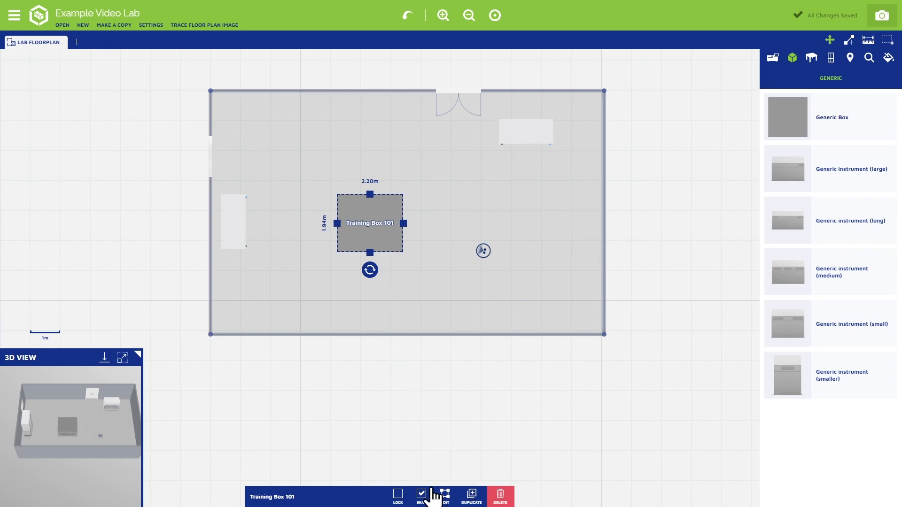
{"action": "left_click", "coordinate": [446, 497]}
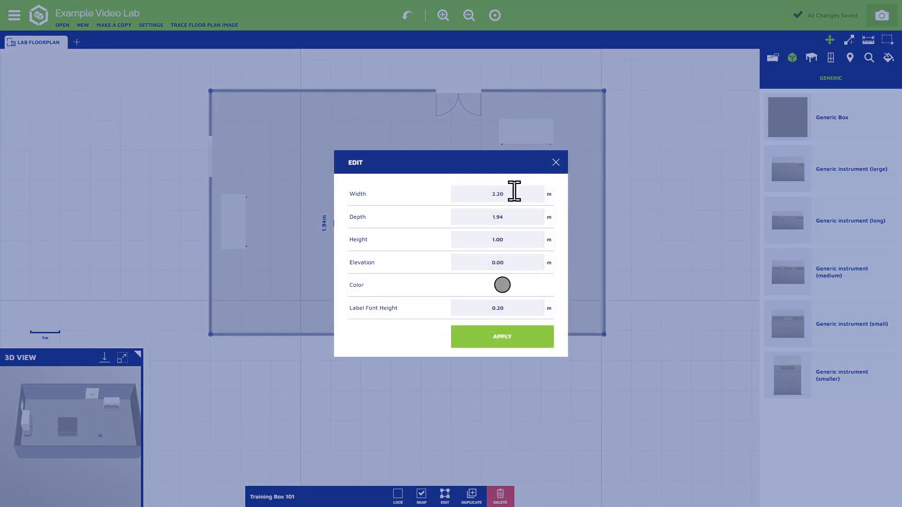
{"action": "left_click_drag", "start_coordinate": [513, 194], "coordinate": [485, 193]}
{"action": "key", "text": "Tab"}
{"action": "key", "text": "Tab"}
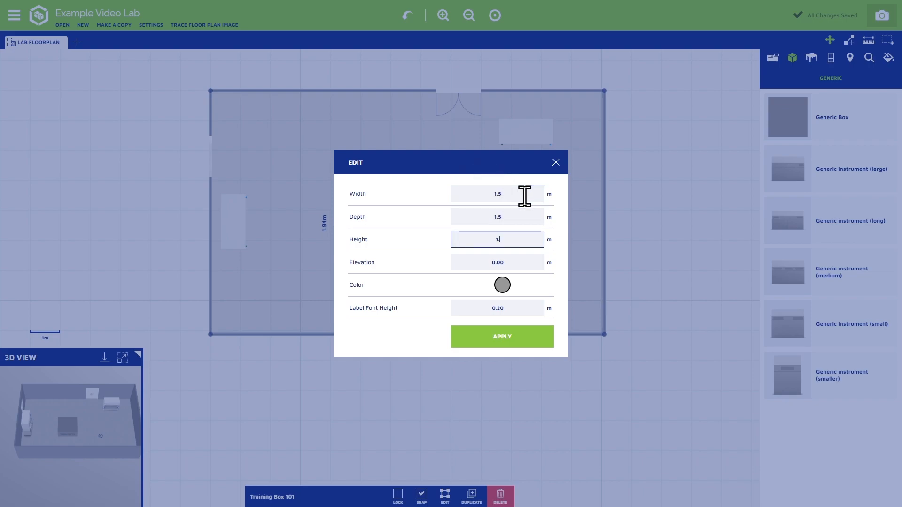
{"action": "left_click", "coordinate": [485, 257]}
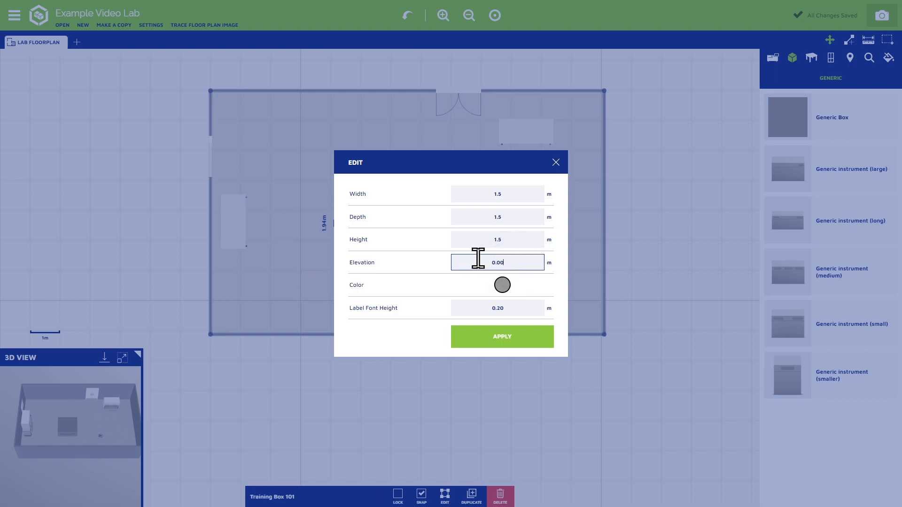
Step: Choose a bright blue color for Training Box 101 and apply the edited properties
{"action": "left_click", "coordinate": [502, 285]}
{"action": "left_click", "coordinate": [477, 296]}
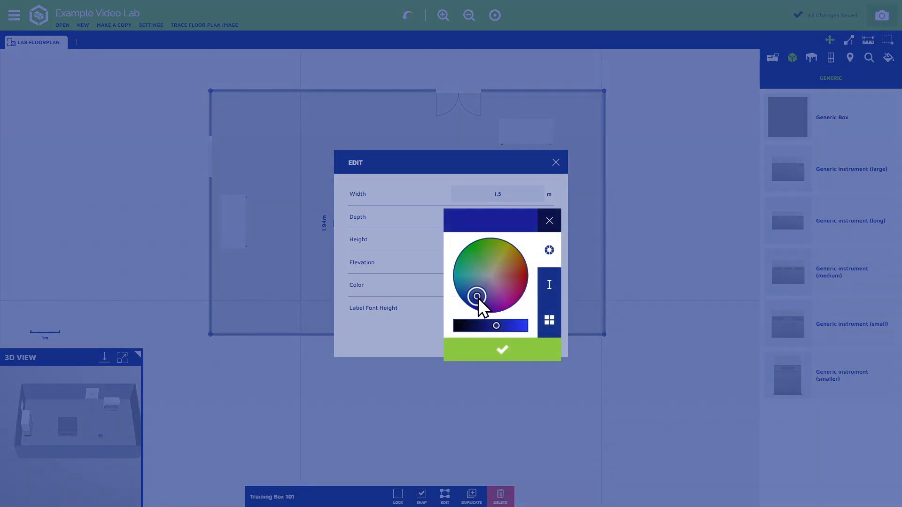
{"action": "left_click_drag", "start_coordinate": [496, 328], "coordinate": [511, 328]}
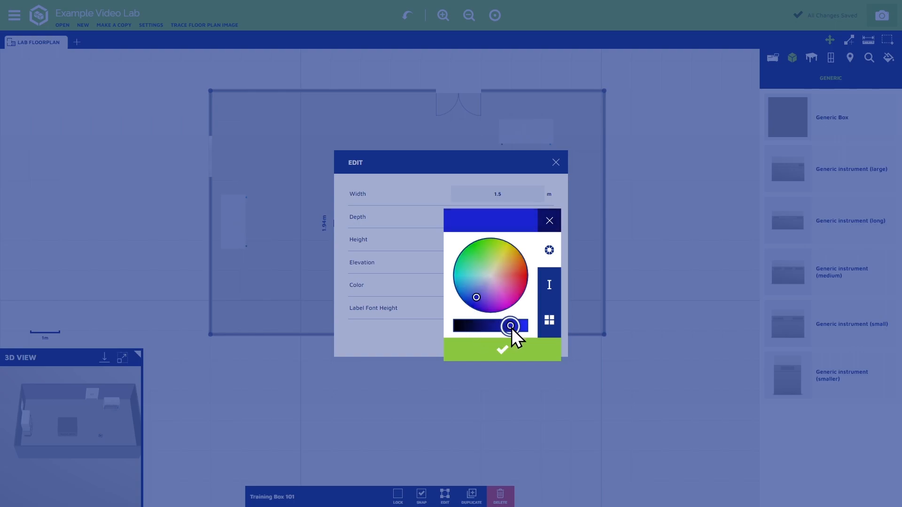
{"action": "left_click", "coordinate": [512, 353]}
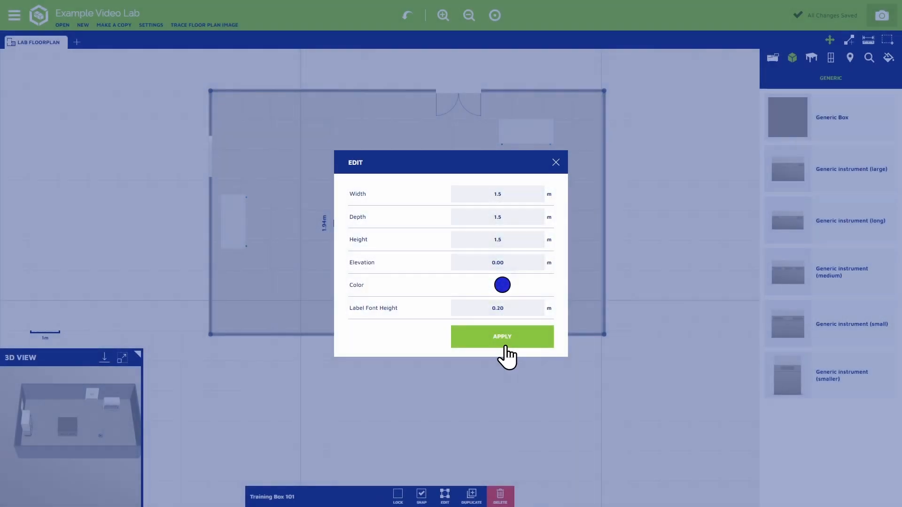
{"action": "left_click", "coordinate": [502, 337]}
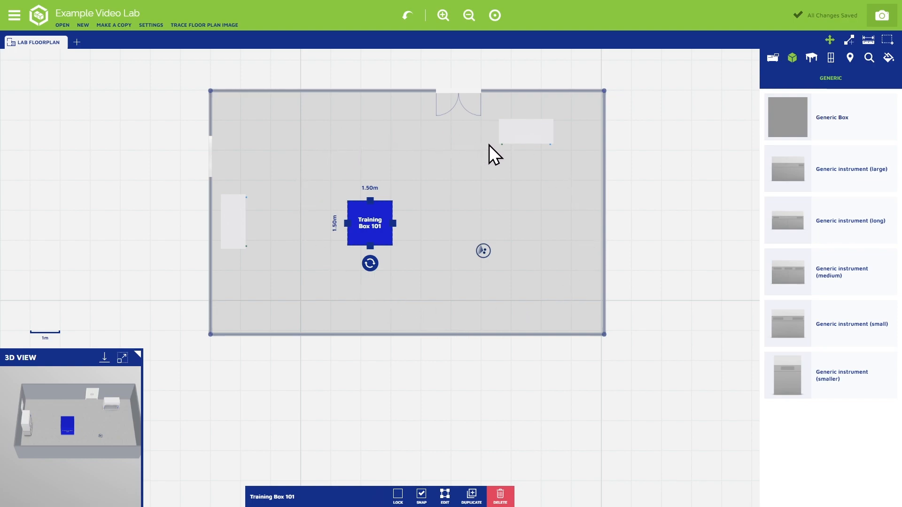
Step: Change the room's default wall color to teal
{"action": "left_click", "coordinate": [887, 59]}
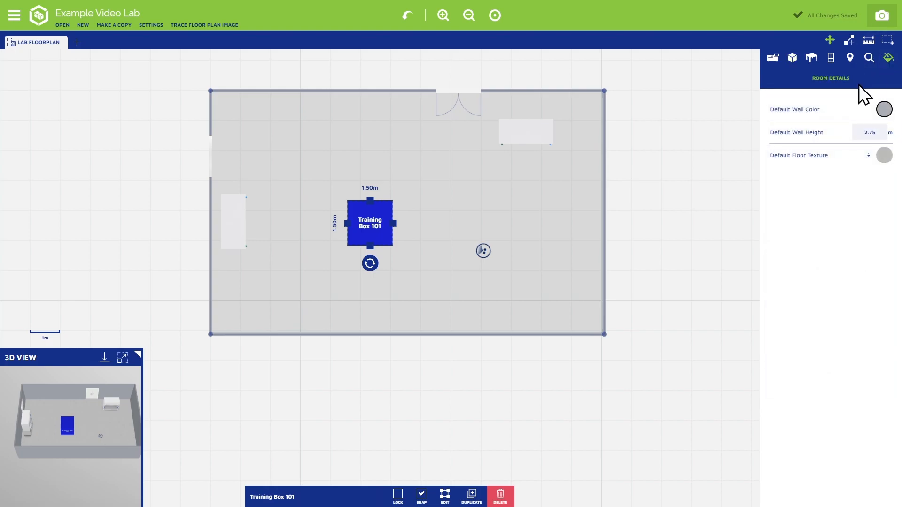
{"action": "left_click", "coordinate": [883, 109]}
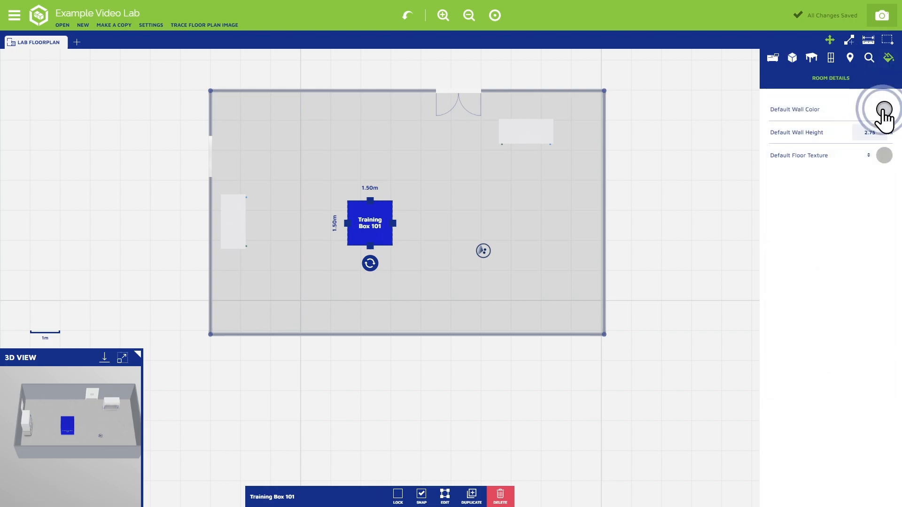
{"action": "left_click_drag", "start_coordinate": [822, 108], "coordinate": [813, 104]}
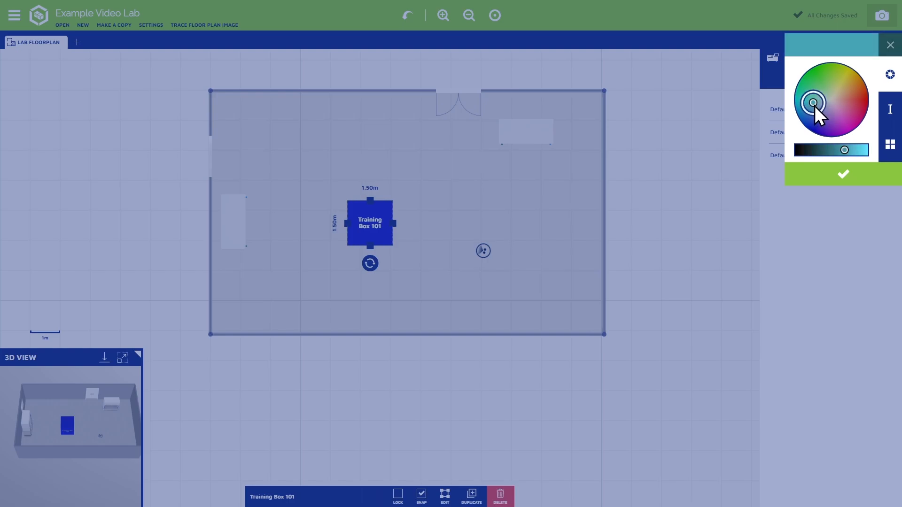
{"action": "left_click", "coordinate": [846, 176]}
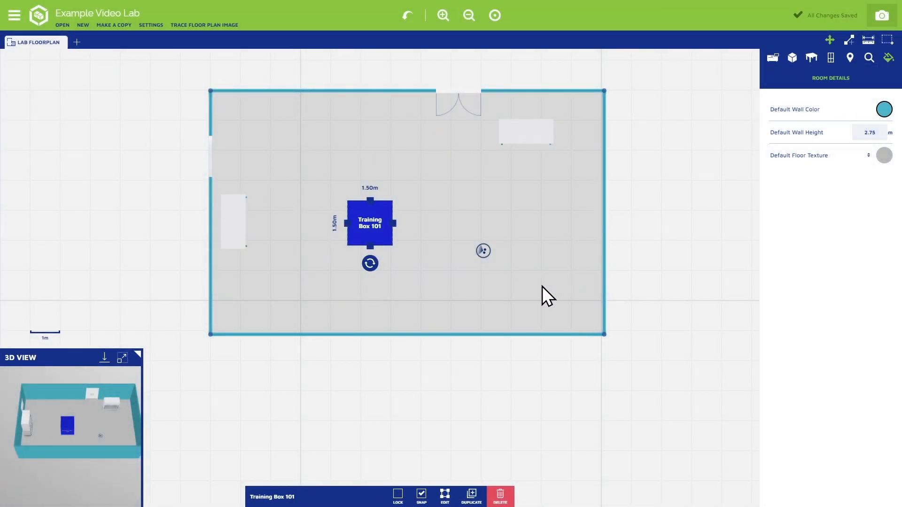
Step: Set the default wall height to 3.5 m and browse the default floor textures, including the wood option
{"action": "left_click_drag", "start_coordinate": [862, 133], "coordinate": [884, 130]}
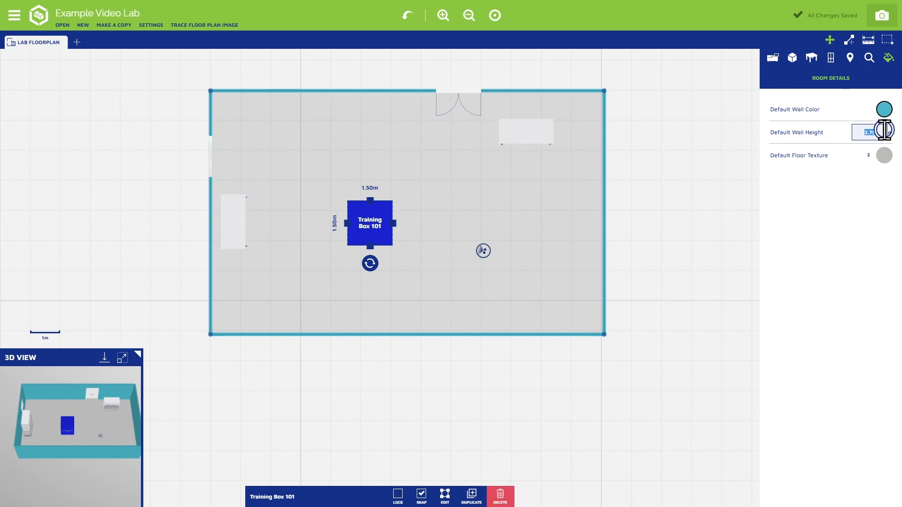
{"action": "type", "text": "3.5"}
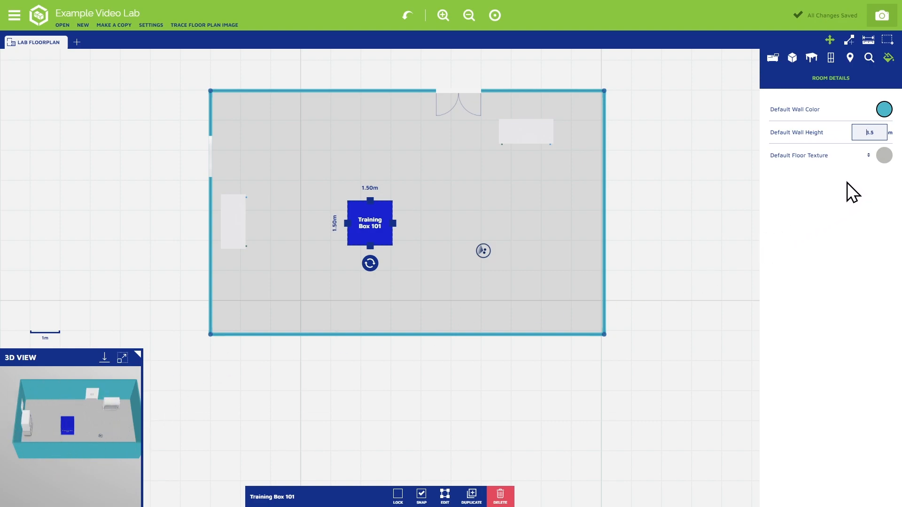
{"action": "left_click", "coordinate": [847, 157]}
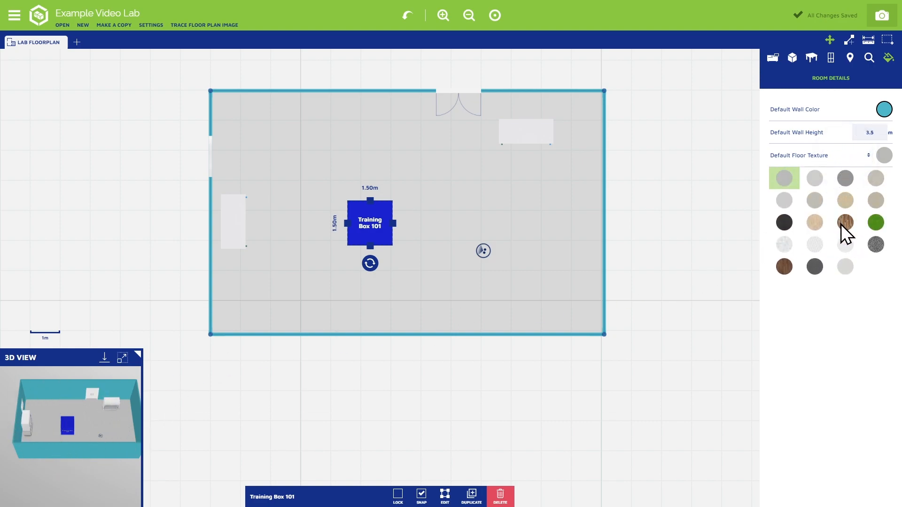
{"action": "left_click", "coordinate": [845, 221]}
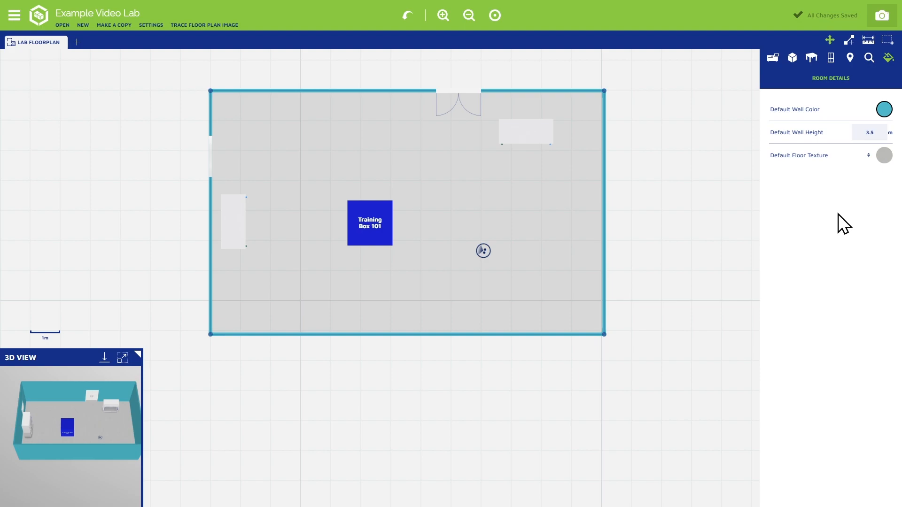
Step: Move the wall opposite the double doors outward to enlarge the room, and set its thickness to 0.5 m
{"action": "left_click", "coordinate": [459, 334]}
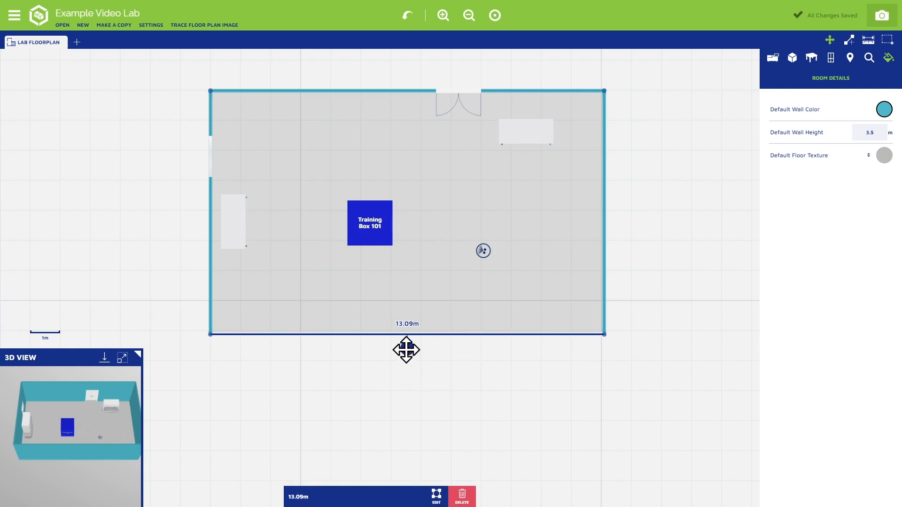
{"action": "left_click_drag", "start_coordinate": [406, 350], "coordinate": [407, 417]}
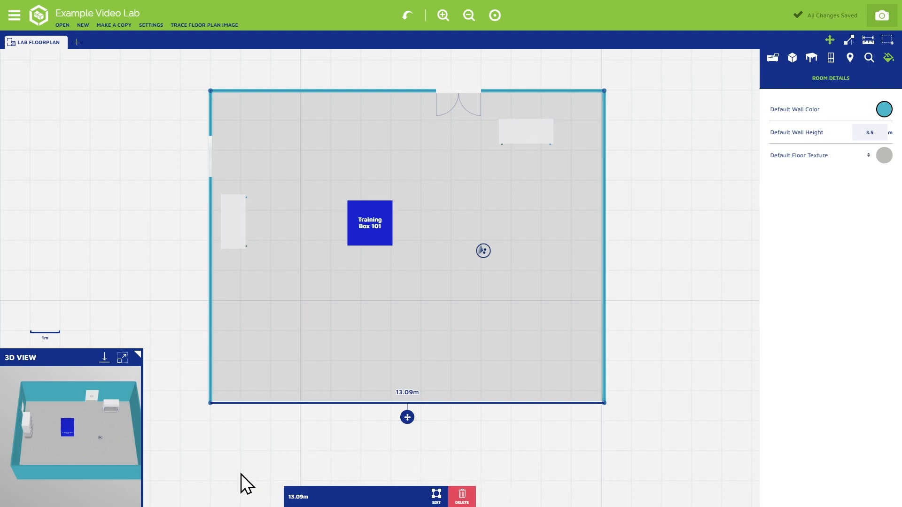
{"action": "left_click", "coordinate": [436, 496]}
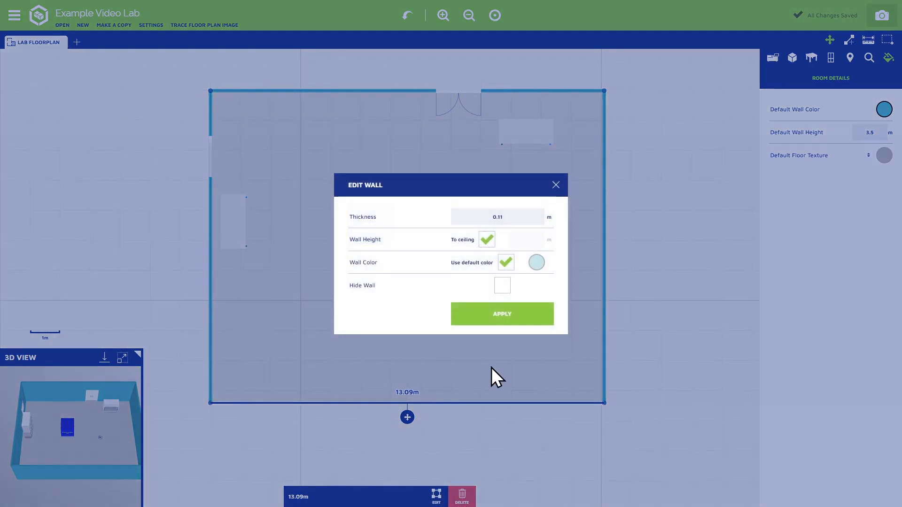
{"action": "left_click", "coordinate": [528, 217]}
{"action": "double_click", "coordinate": [475, 218]}
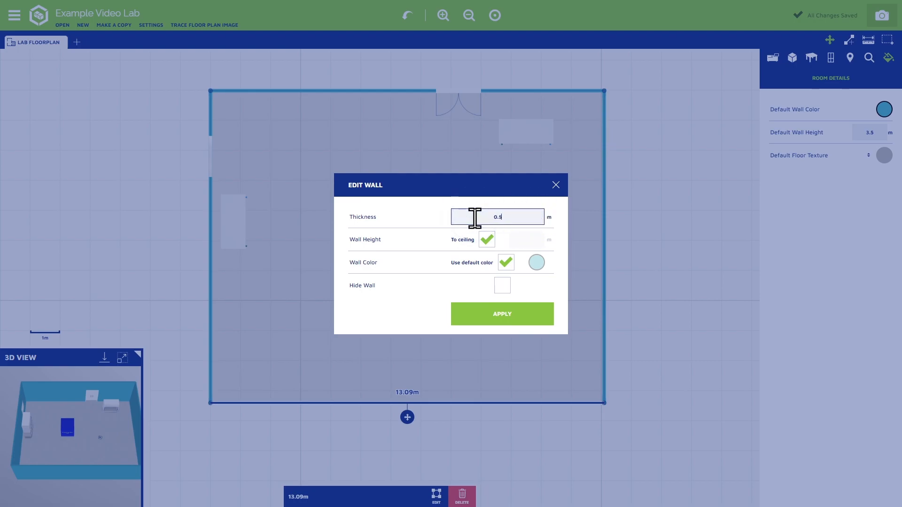
{"action": "left_click", "coordinate": [488, 315]}
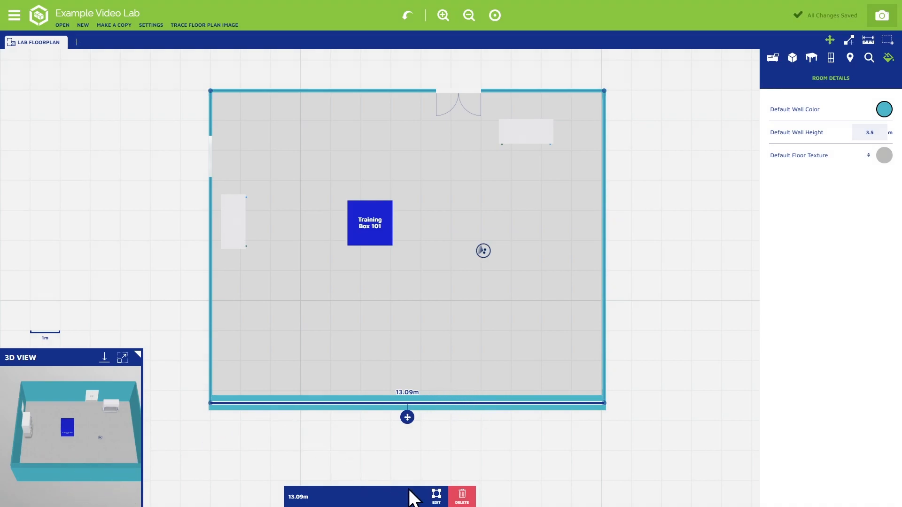
Step: Stop the thick wall from reaching the ceiling and set its height to 1 m
{"action": "left_click", "coordinate": [436, 495]}
{"action": "left_click", "coordinate": [488, 240]}
{"action": "left_click", "coordinate": [528, 240]}
{"action": "type", "text": "3"}
{"action": "left_click", "coordinate": [504, 316]}
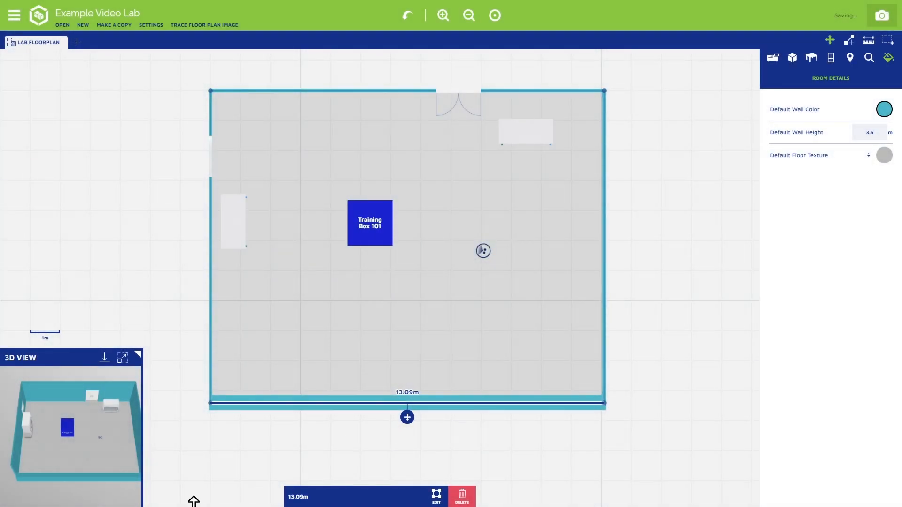
Step: Stop the thick wall from using the default color and set its wall color to pink
{"action": "left_click", "coordinate": [439, 497]}
{"action": "left_click", "coordinate": [506, 262]}
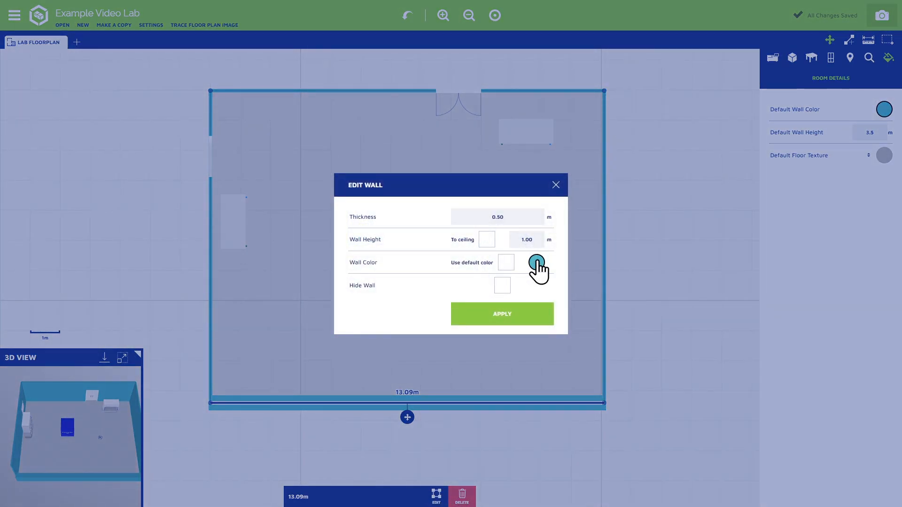
{"action": "left_click", "coordinate": [537, 262]}
{"action": "left_click", "coordinate": [543, 258]}
{"action": "left_click_drag", "start_coordinate": [545, 258], "coordinate": [539, 265]}
{"action": "left_click", "coordinate": [540, 333]}
{"action": "left_click", "coordinate": [512, 314]}
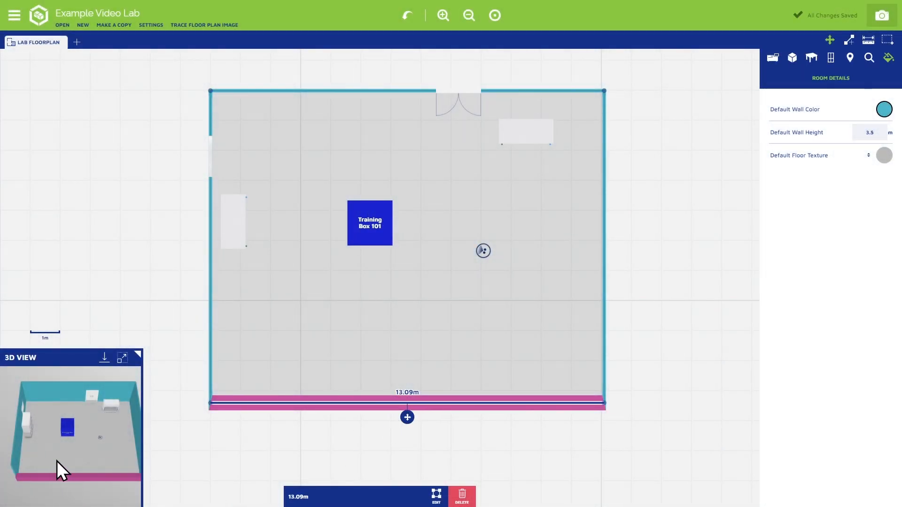
Step: Hide the pink wall opposite the double doors
{"action": "left_click", "coordinate": [435, 495]}
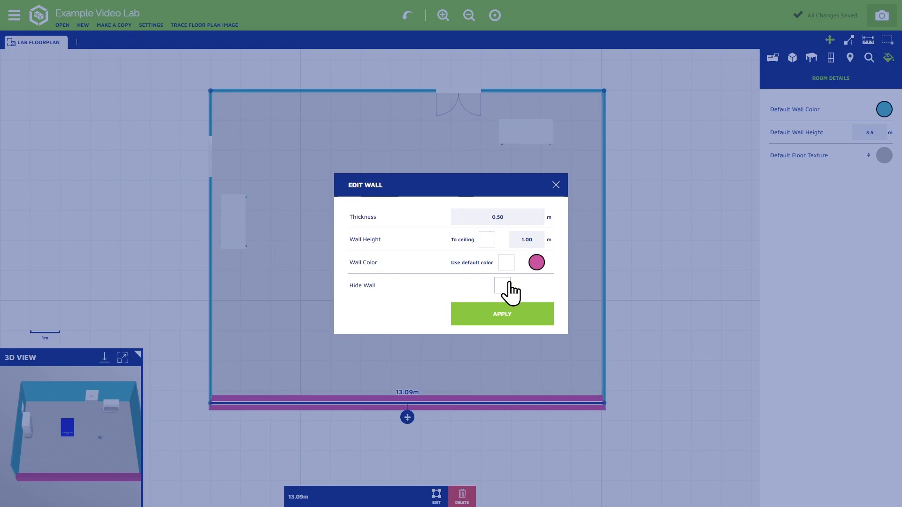
{"action": "left_click", "coordinate": [502, 285]}
{"action": "left_click", "coordinate": [506, 305]}
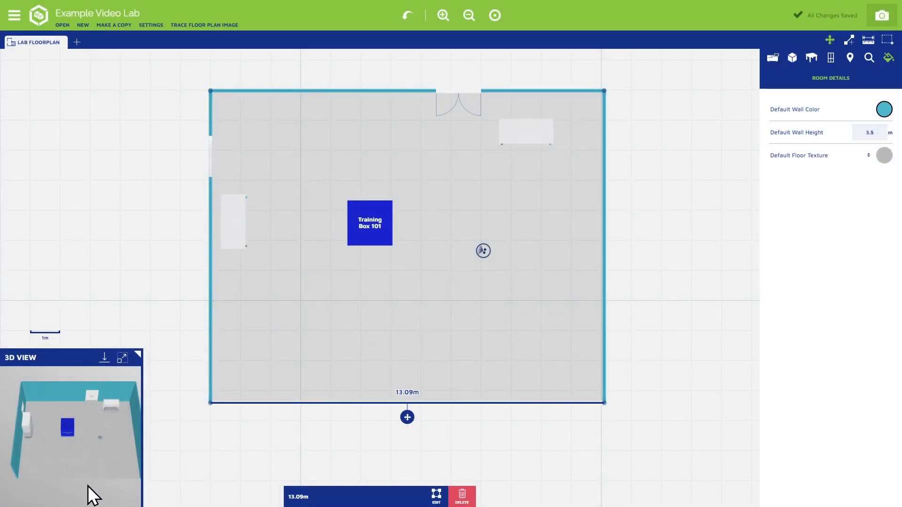
Step: Turn off the hidden setting for the wall opposite the double doors
{"action": "left_click", "coordinate": [436, 494]}
{"action": "left_click", "coordinate": [502, 285]}
{"action": "left_click", "coordinate": [501, 312]}
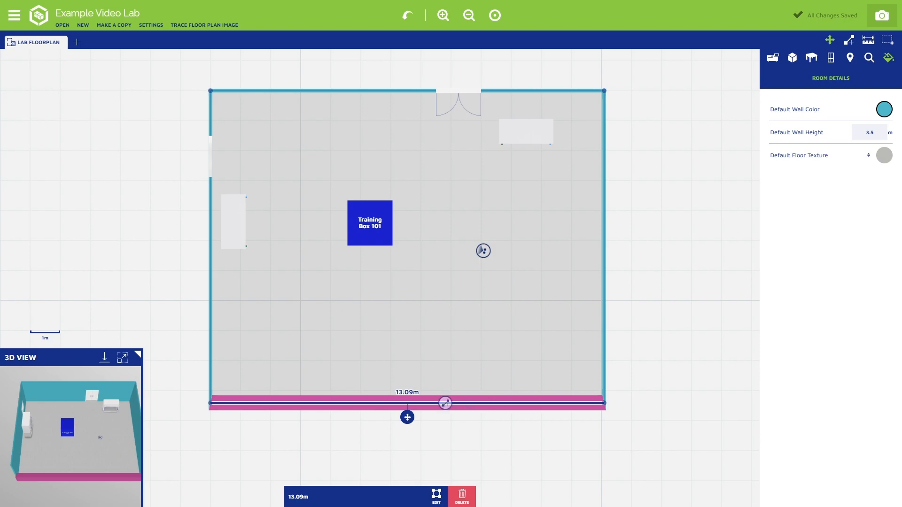
Step: Extend a new wall inward from the pink wall and across to the side wall, enclosing a small corner room
{"action": "mouse_move", "coordinate": [433, 403]}
{"action": "left_mouse_down"}
{"action": "mouse_move", "coordinate": [423, 309]}
{"action": "mouse_move", "coordinate": [435, 284]}
{"action": "left_mouse_up"}
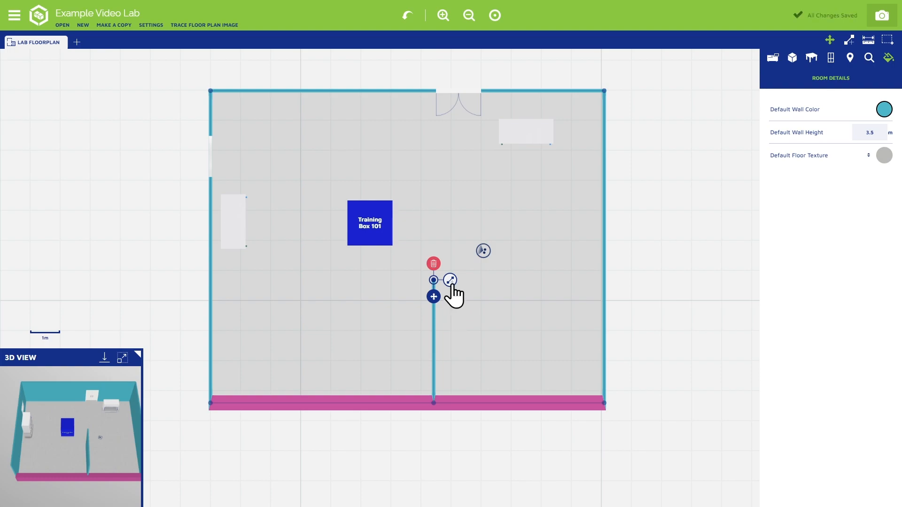
{"action": "left_click_drag", "start_coordinate": [450, 280], "coordinate": [603, 280]}
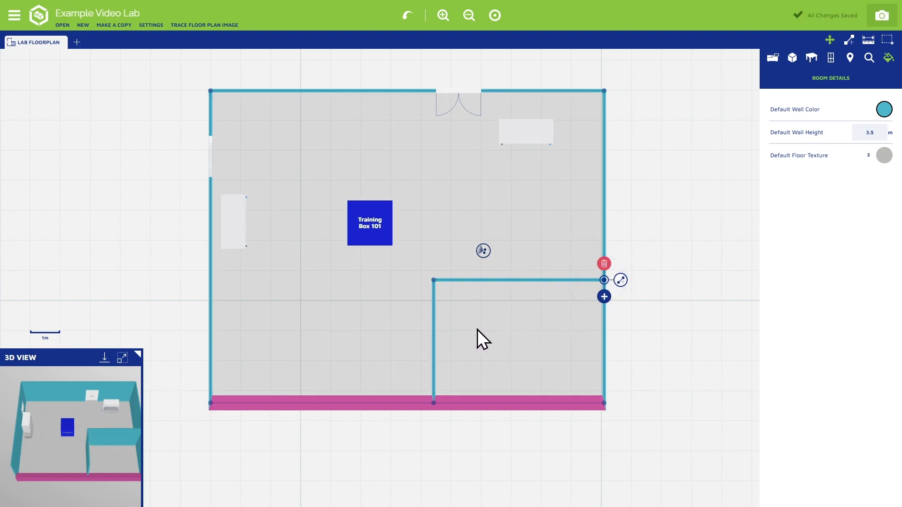
{"action": "left_click", "coordinate": [434, 281]}
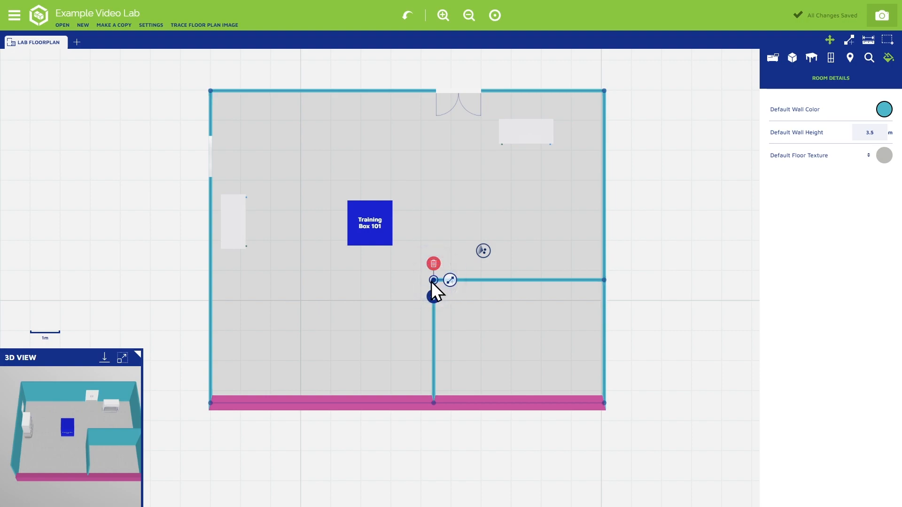
{"action": "mouse_move", "coordinate": [433, 297]}
{"action": "left_mouse_down"}
{"action": "mouse_move", "coordinate": [409, 277]}
{"action": "mouse_move", "coordinate": [433, 297]}
{"action": "left_mouse_up"}
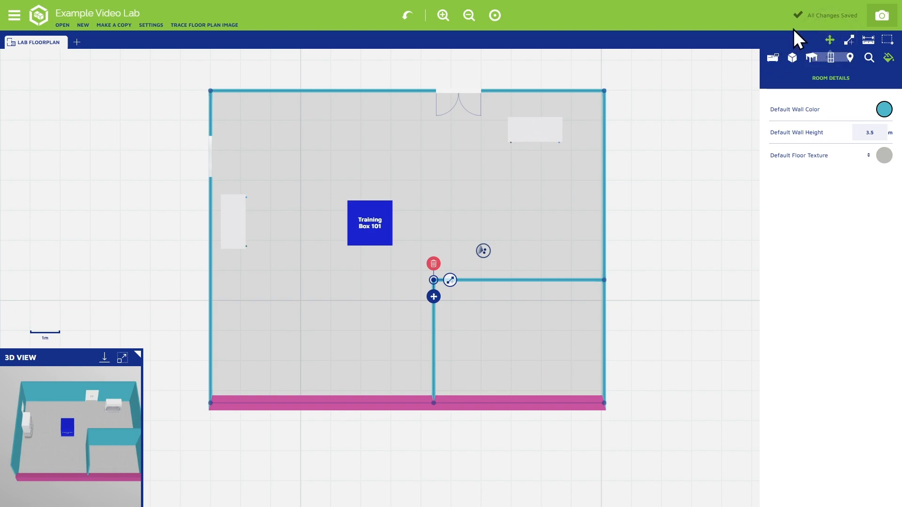
Step: Move the labhood beside the double doors slightly closer to the nearest room corner
{"action": "left_click_drag", "start_coordinate": [532, 129], "coordinate": [551, 128]}
{"action": "left_click_drag", "start_coordinate": [604, 190], "coordinate": [705, 242]}
{"action": "left_click_drag", "start_coordinate": [723, 290], "coordinate": [594, 230]}
{"action": "left_click_drag", "start_coordinate": [389, 230], "coordinate": [512, 191]}
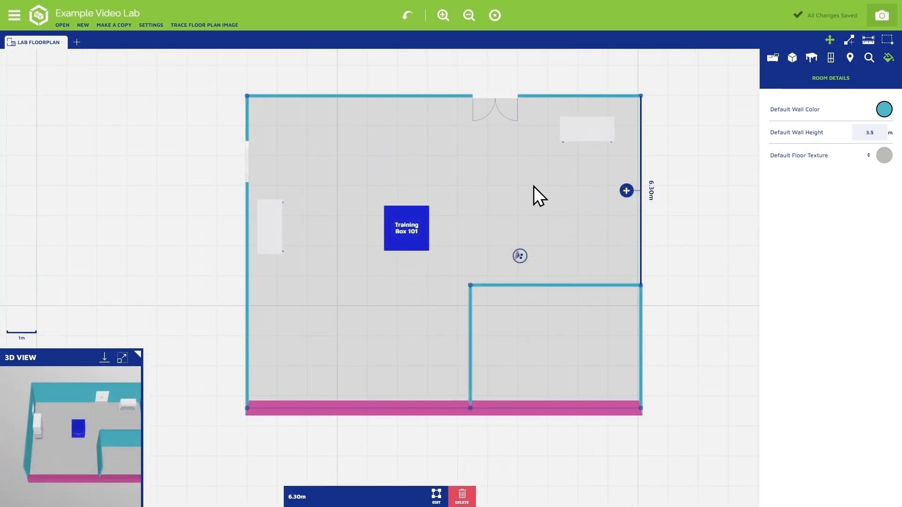
Step: Draw a freestanding straight wall outside the room, parallel to the side wall without a window
{"action": "left_click", "coordinate": [849, 40]}
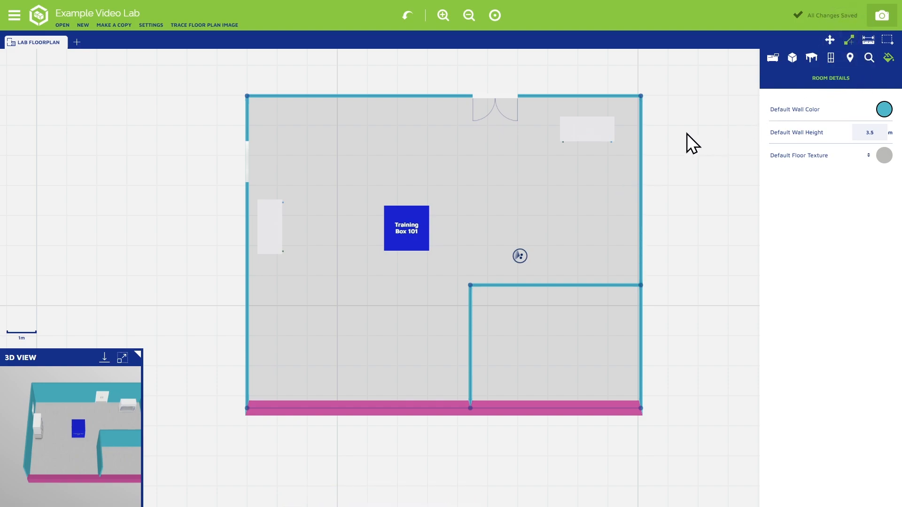
{"action": "left_click", "coordinate": [699, 96]}
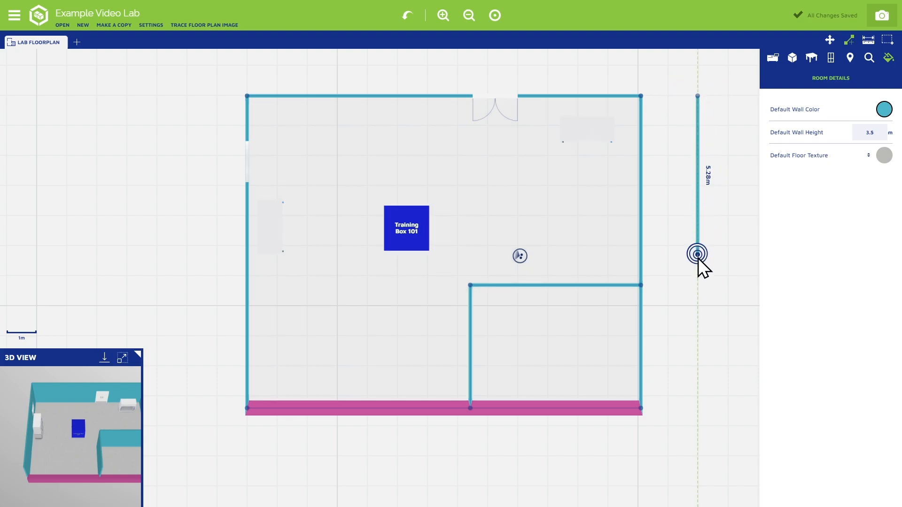
{"action": "left_click", "coordinate": [697, 277]}
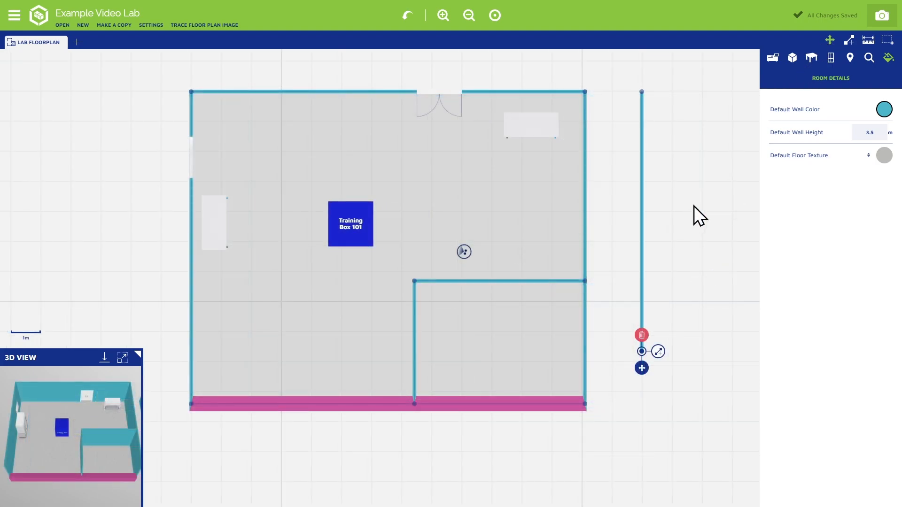
Step: Place a horizontal tape measure between the training box and the double-door wall, reposition it, and delete it
{"action": "left_click", "coordinate": [869, 42]}
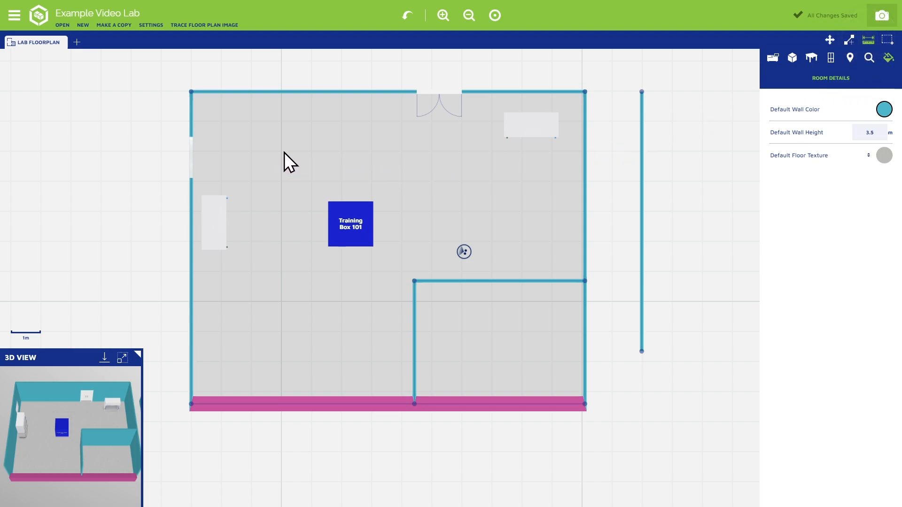
{"action": "left_click_drag", "start_coordinate": [262, 144], "coordinate": [377, 144]}
{"action": "left_click_drag", "start_coordinate": [321, 144], "coordinate": [386, 150]}
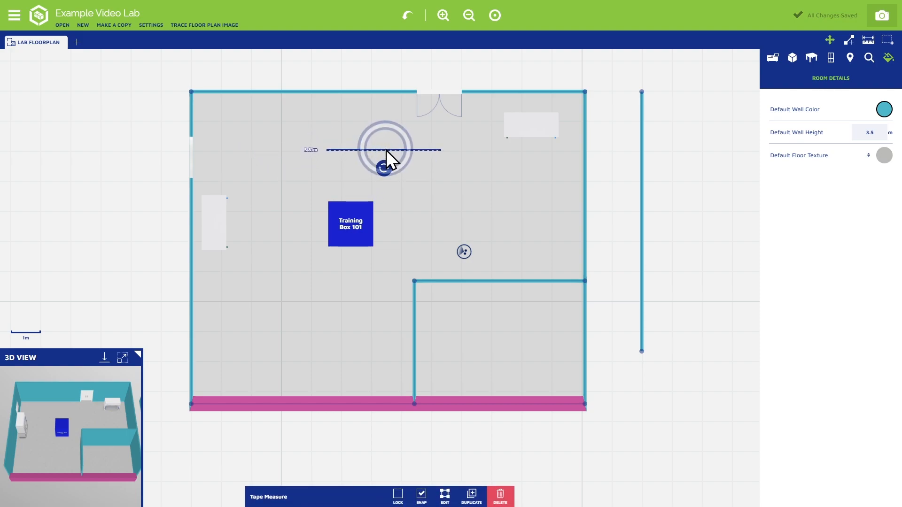
{"action": "left_click", "coordinate": [500, 501]}
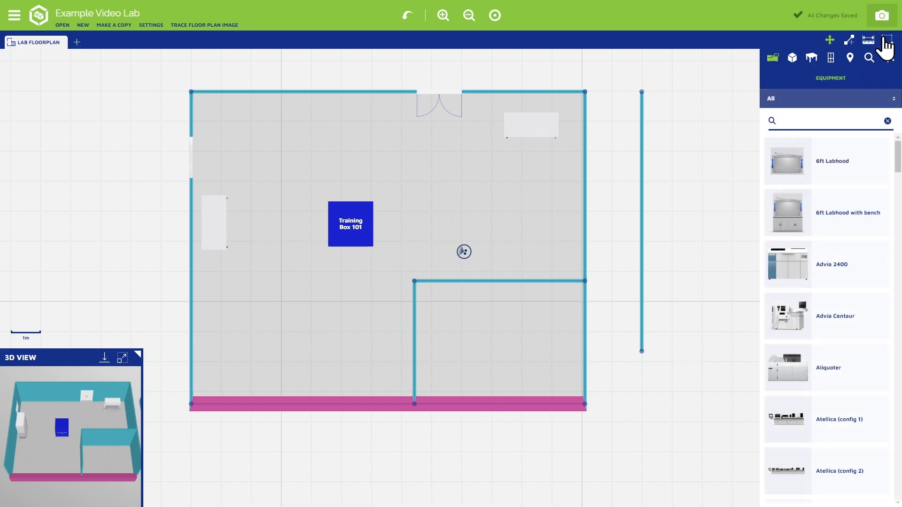
Step: Move the 3D viewpoint closer to the side wall and add a 6ft Labhood on each side of Training Box 101
{"action": "left_click", "coordinate": [470, 254]}
{"action": "left_click_drag", "start_coordinate": [485, 255], "coordinate": [532, 250]}
{"action": "left_click_drag", "start_coordinate": [827, 161], "coordinate": [293, 201]}
{"action": "left_click_drag", "start_coordinate": [782, 171], "coordinate": [439, 238]}
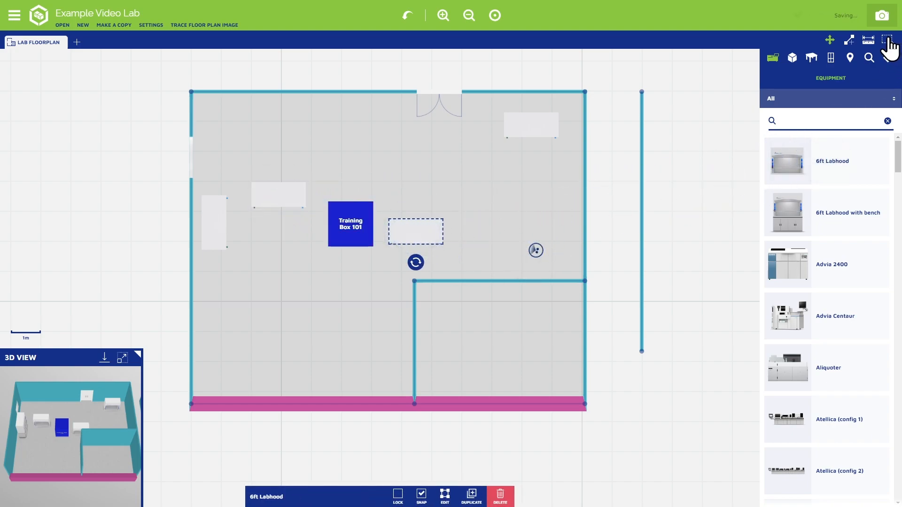
Step: Select the training box and its three neighboring labhoods together and move them closer to the double-door wall
{"action": "left_click_drag", "start_coordinate": [449, 183], "coordinate": [198, 282]}
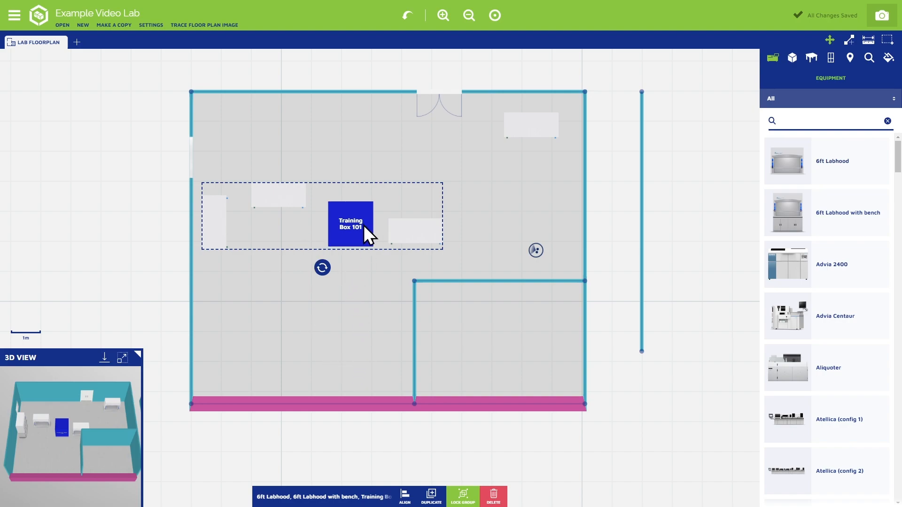
{"action": "left_click_drag", "start_coordinate": [350, 233], "coordinate": [374, 190]}
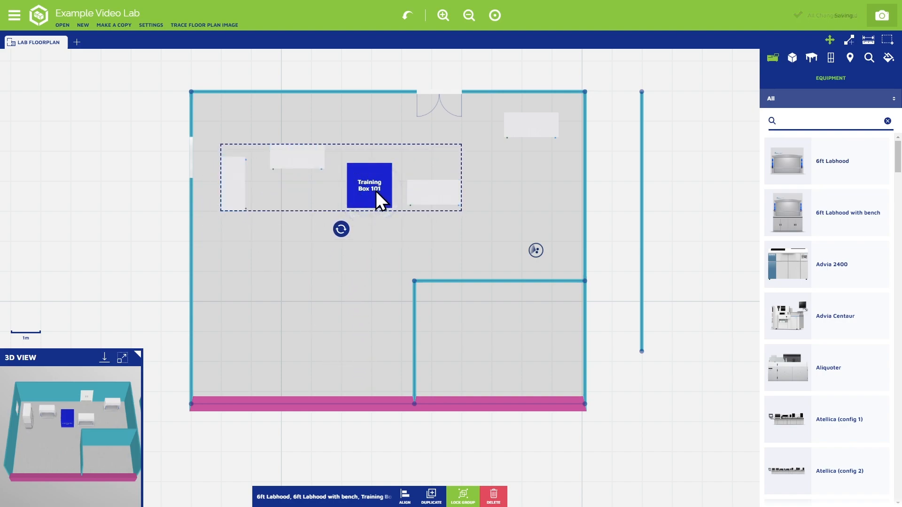
{"action": "mouse_move", "coordinate": [337, 229]}
{"action": "left_mouse_down"}
{"action": "mouse_move", "coordinate": [322, 227]}
{"action": "mouse_move", "coordinate": [348, 225]}
{"action": "mouse_move", "coordinate": [339, 240]}
{"action": "mouse_move", "coordinate": [337, 229]}
{"action": "left_mouse_up"}
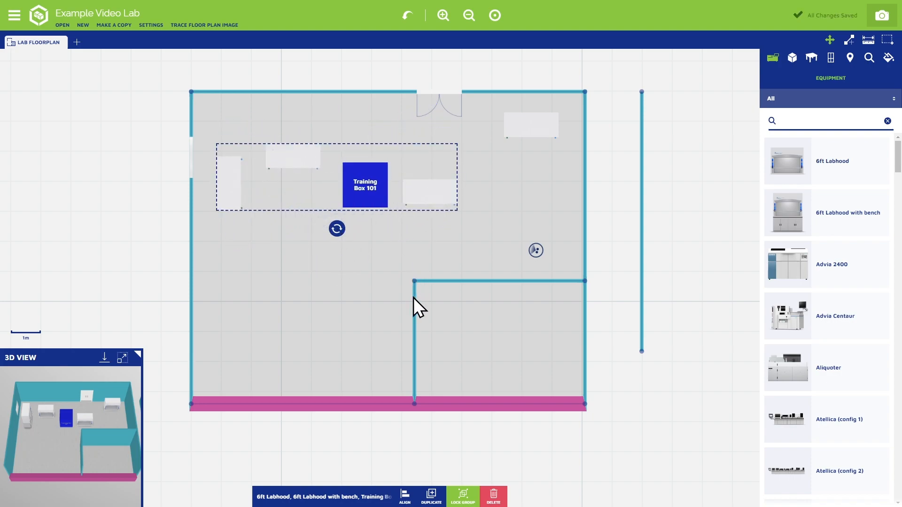
Step: Align the selected equipment along its bottom edges and place a duplicate of the whole row just below the original
{"action": "left_click", "coordinate": [404, 496]}
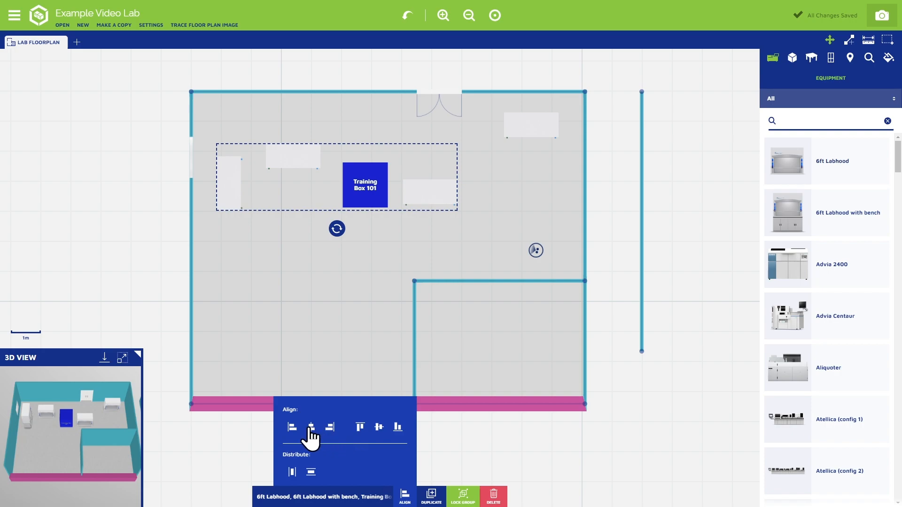
{"action": "left_click", "coordinate": [359, 427]}
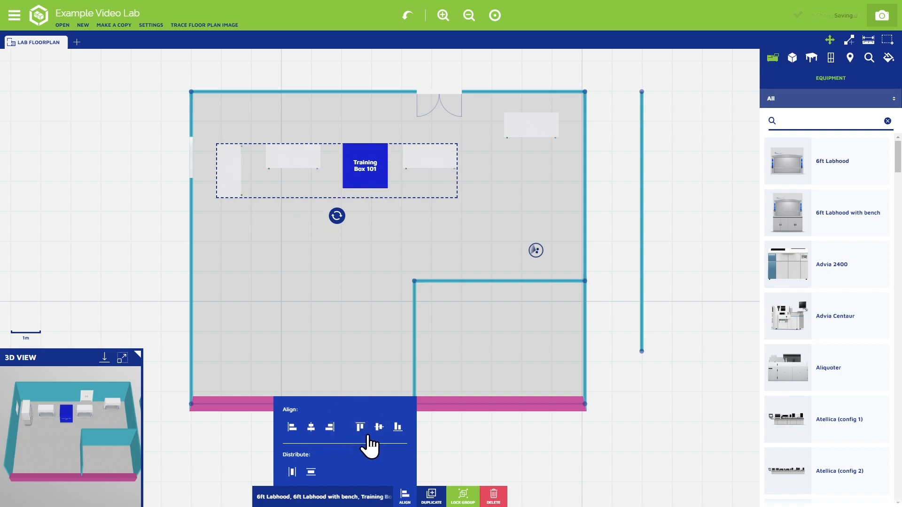
{"action": "left_click", "coordinate": [397, 429]}
{"action": "left_click", "coordinate": [430, 495]}
{"action": "left_click_drag", "start_coordinate": [615, 179], "coordinate": [379, 246]}
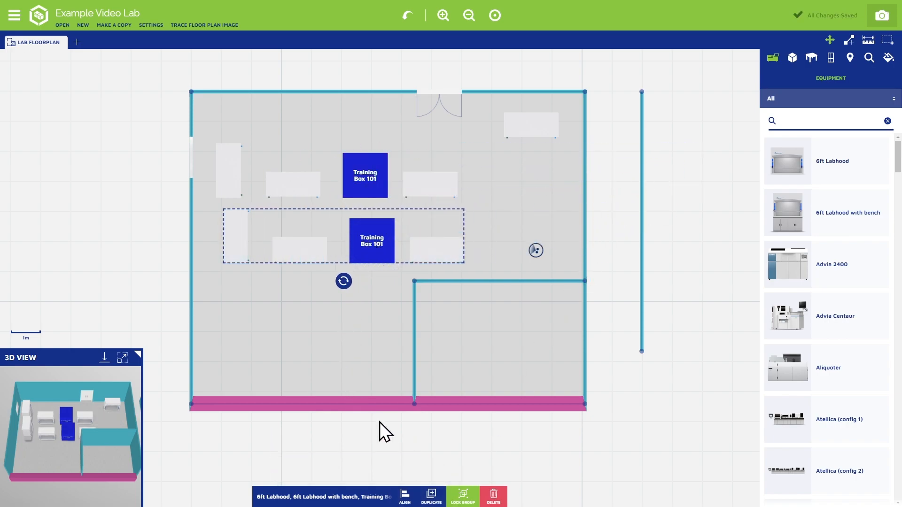
Step: Lock the duplicated equipment row as a group and select it as one object
{"action": "left_click", "coordinate": [469, 501]}
{"action": "left_click", "coordinate": [356, 340]}
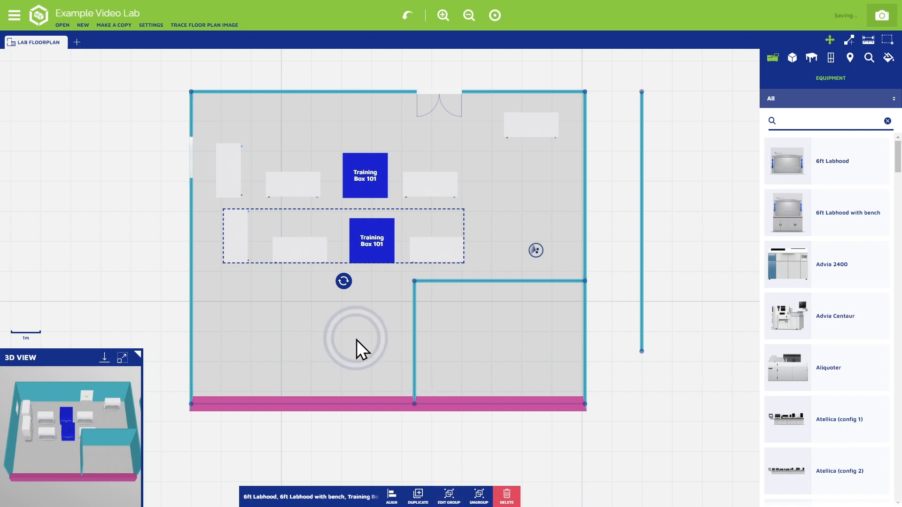
{"action": "left_click", "coordinate": [365, 253]}
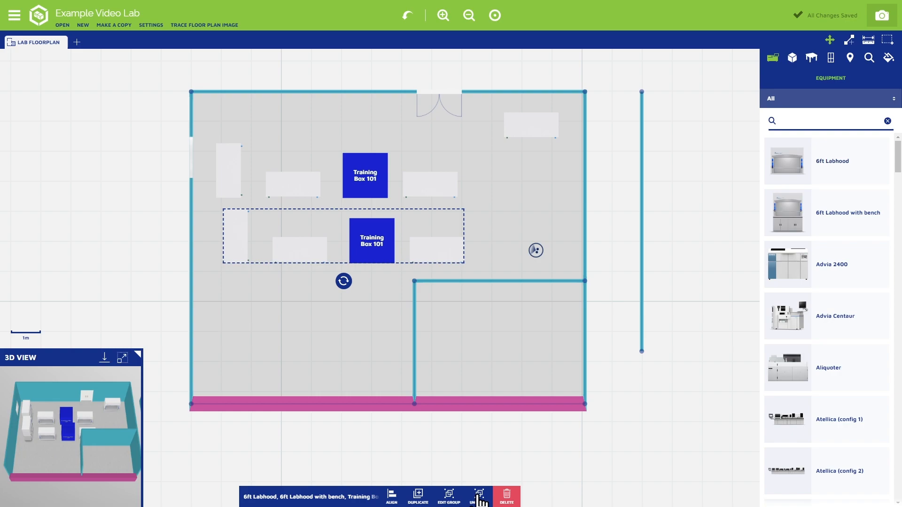
Step: Ungroup the duplicated equipment row and check that its items can be selected individually
{"action": "left_click", "coordinate": [481, 499]}
{"action": "left_click", "coordinate": [298, 255]}
{"action": "left_click", "coordinate": [370, 255]}
{"action": "left_click", "coordinate": [235, 252]}
{"action": "left_click", "coordinate": [305, 305]}
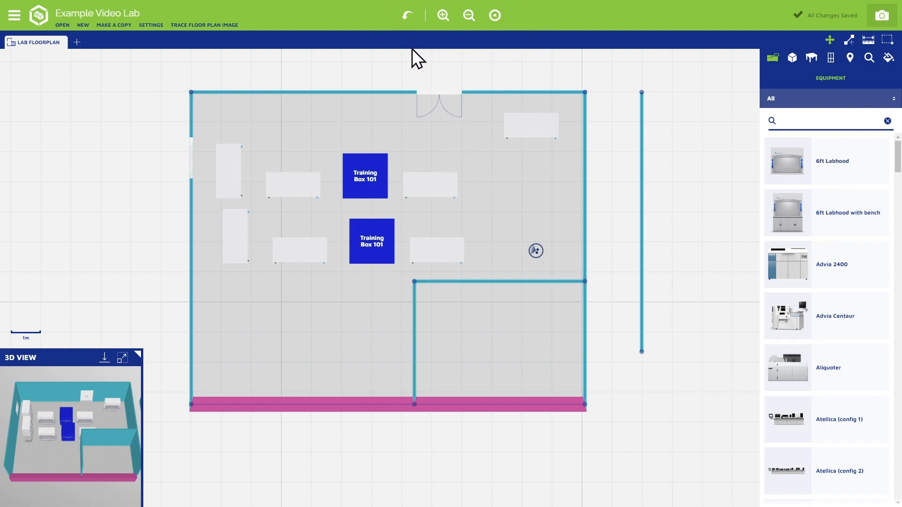
Step: Move the upper training box toward the double-door wall and undo the move
{"action": "left_click_drag", "start_coordinate": [383, 164], "coordinate": [323, 125]}
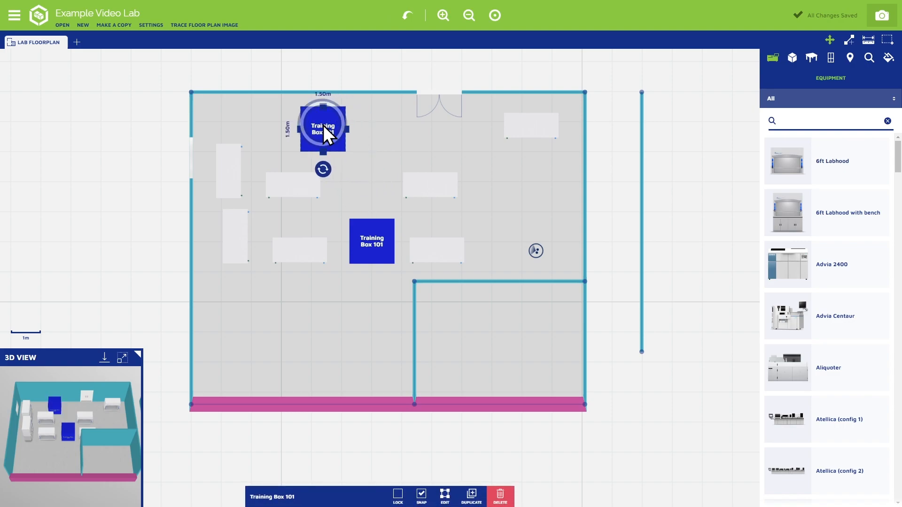
{"action": "left_click", "coordinate": [406, 16]}
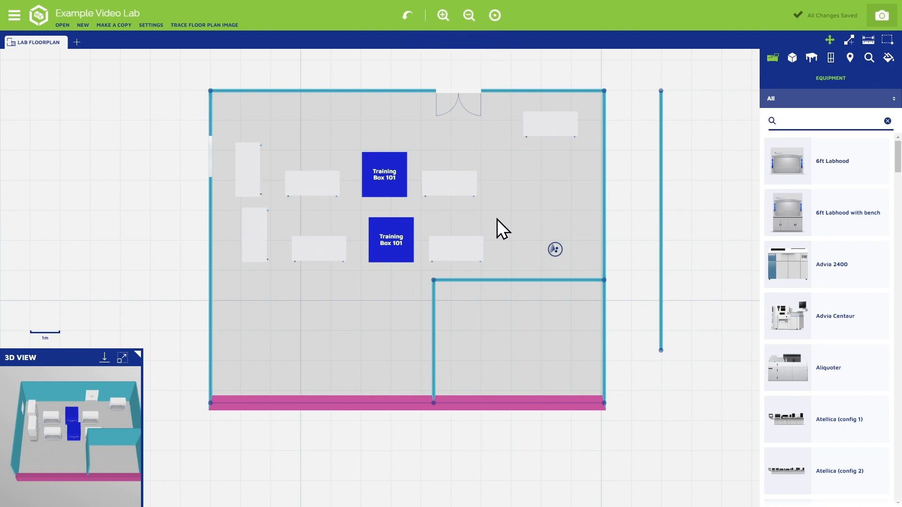
Step: Examine the floor plan at different zoom levels and recenter the view on the room
{"action": "left_click", "coordinate": [441, 21]}
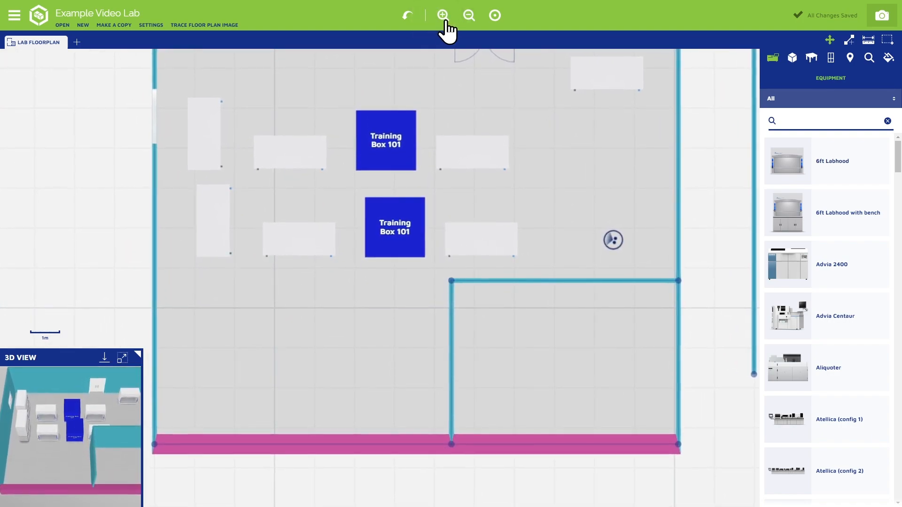
{"action": "left_click", "coordinate": [470, 19]}
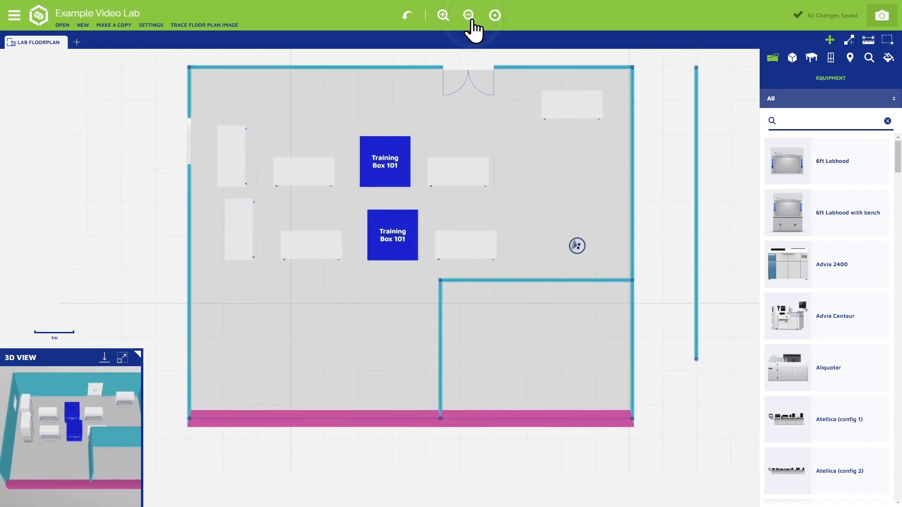
{"action": "left_click", "coordinate": [471, 21]}
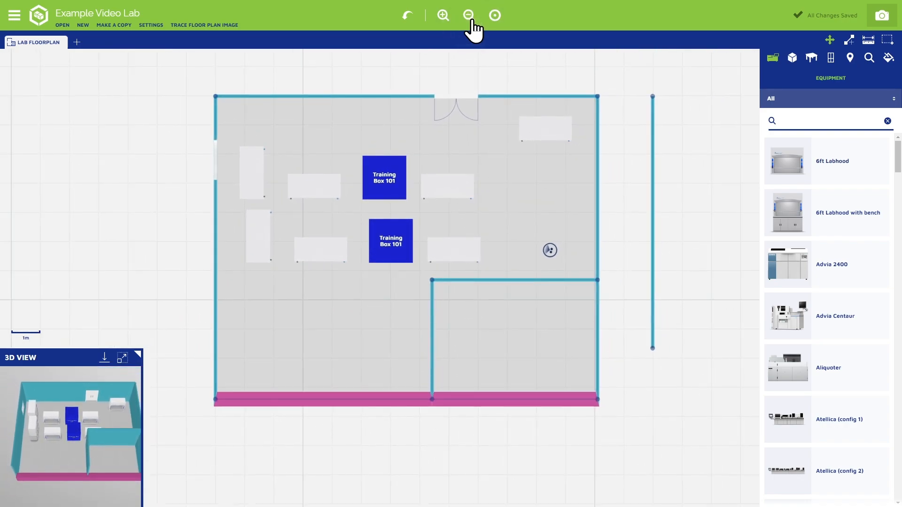
{"action": "left_click", "coordinate": [496, 17]}
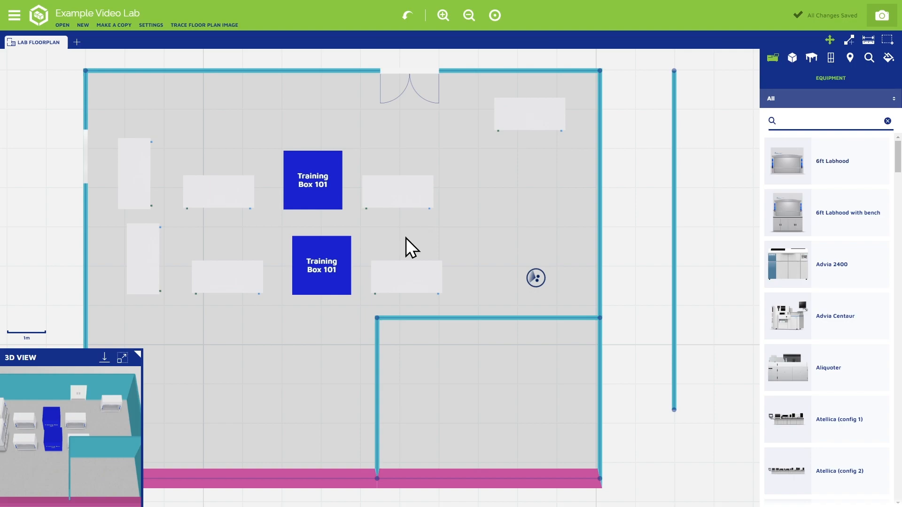
{"action": "scroll", "coordinate": [406, 237], "scroll_direction": "up", "scroll_amount": 3}
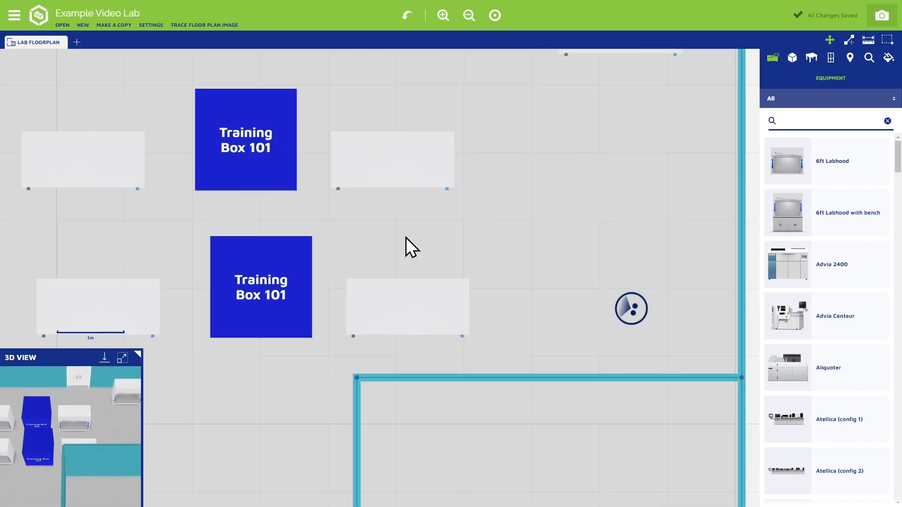
{"action": "scroll", "coordinate": [406, 238], "scroll_direction": "down", "scroll_amount": 1}
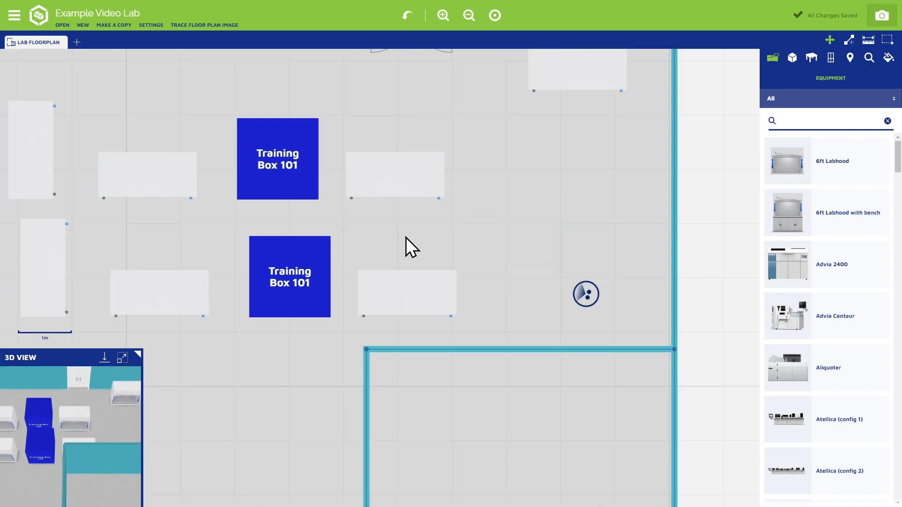
{"action": "scroll", "coordinate": [406, 238], "scroll_direction": "down", "scroll_amount": 4}
{"action": "scroll", "coordinate": [406, 238], "scroll_direction": "up", "scroll_amount": 2}
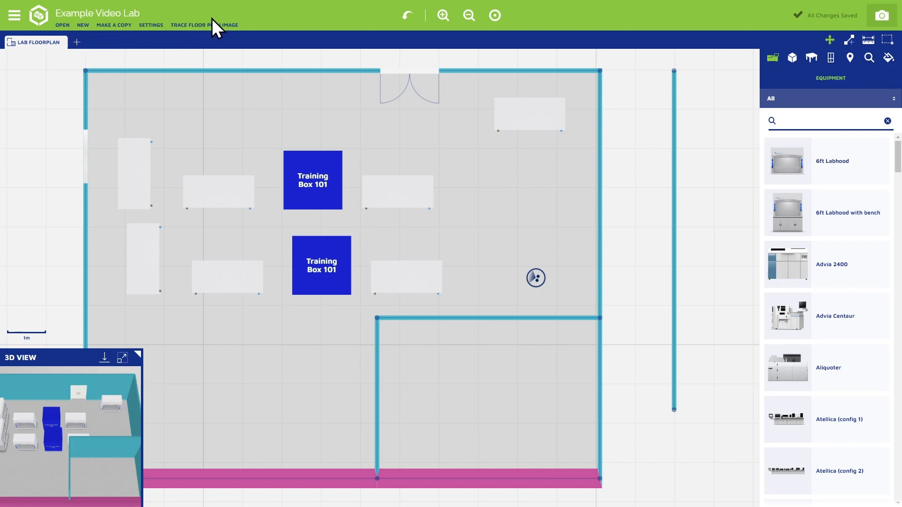
Step: Look up Other Example Lab in the saved labs, view its options, and close them without opening the lab
{"action": "left_click", "coordinate": [65, 27]}
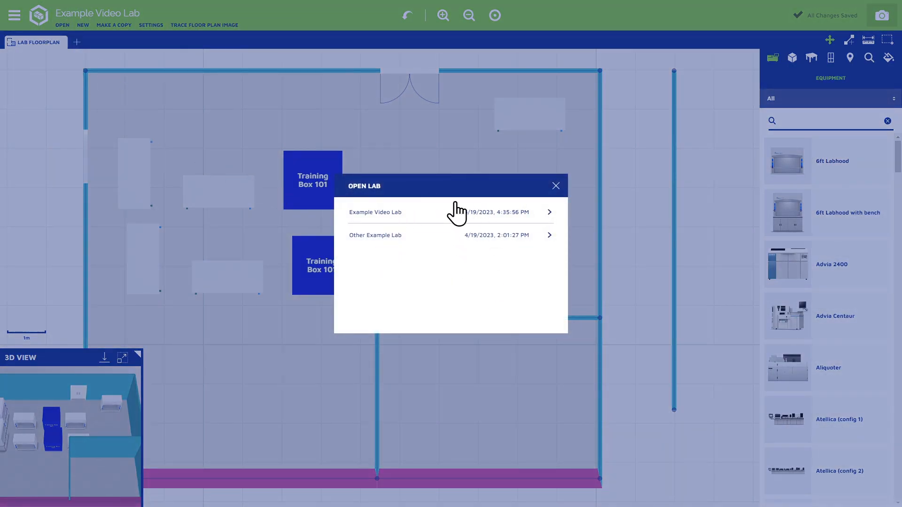
{"action": "left_click", "coordinate": [429, 236]}
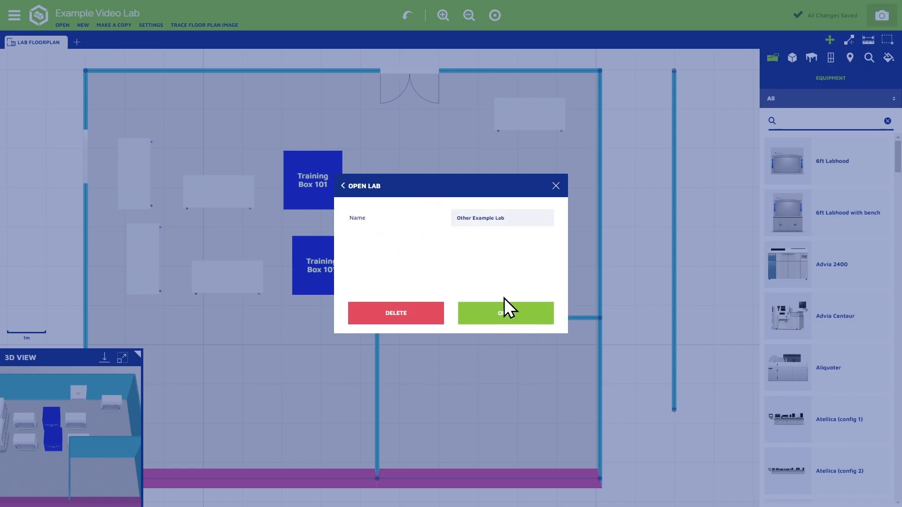
{"action": "left_click", "coordinate": [556, 186]}
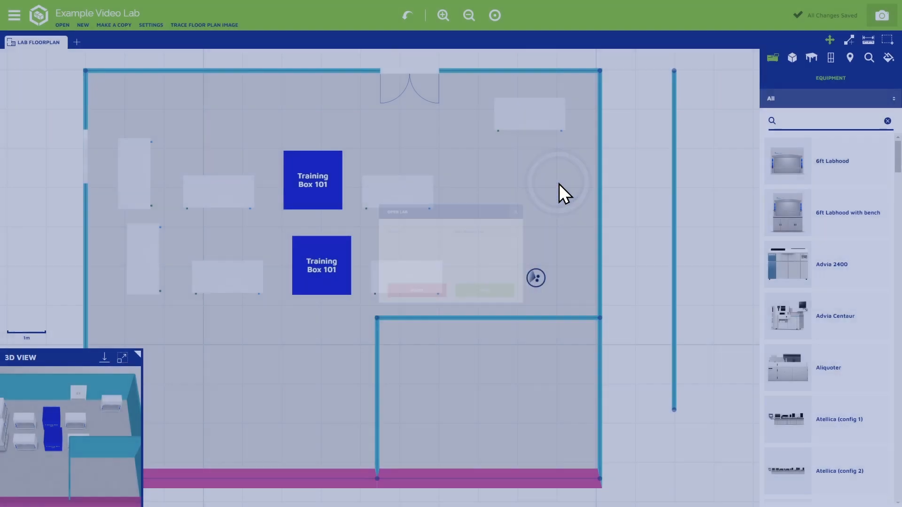
Step: Try to start a new empty lab design measured in meters
{"action": "left_click", "coordinate": [84, 27]}
{"action": "left_click", "coordinate": [485, 225]}
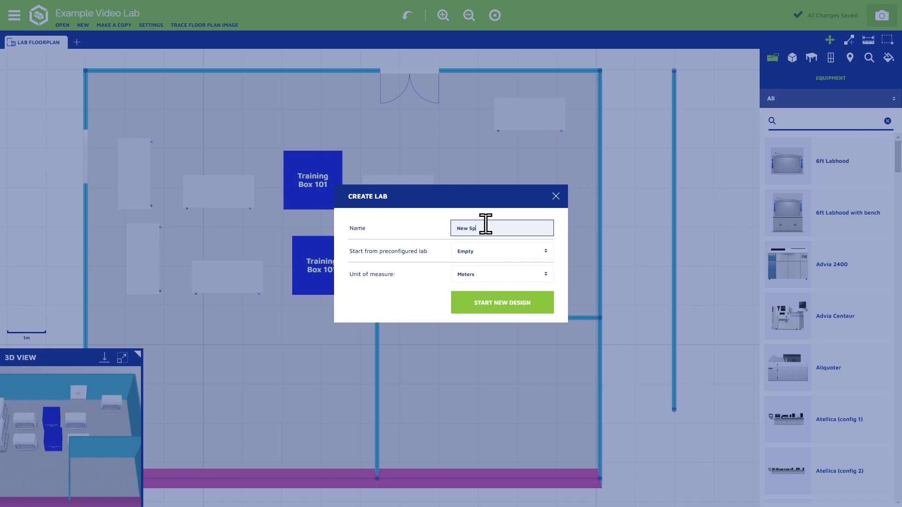
{"action": "left_click", "coordinate": [501, 303]}
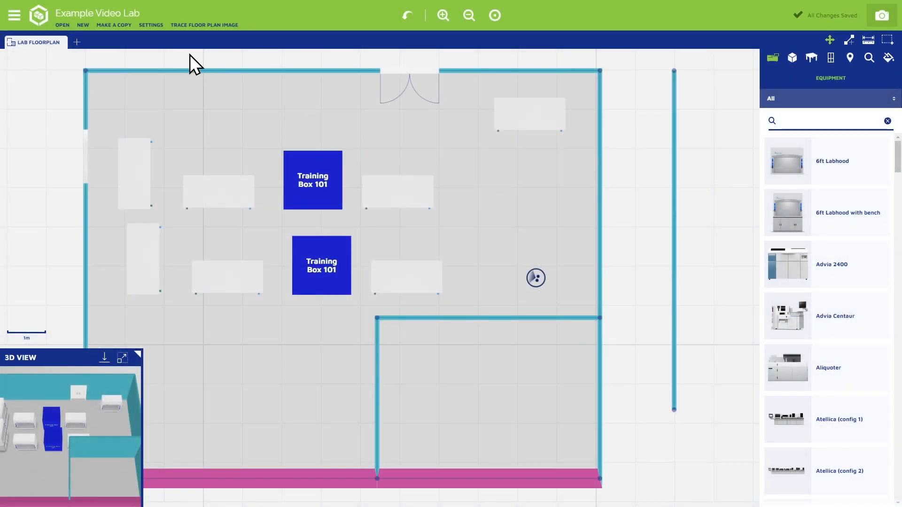
Step: Switch the lab's unit of measure to feet and inches and select the inner room's horizontal wall to check its dimension
{"action": "left_click", "coordinate": [150, 25]}
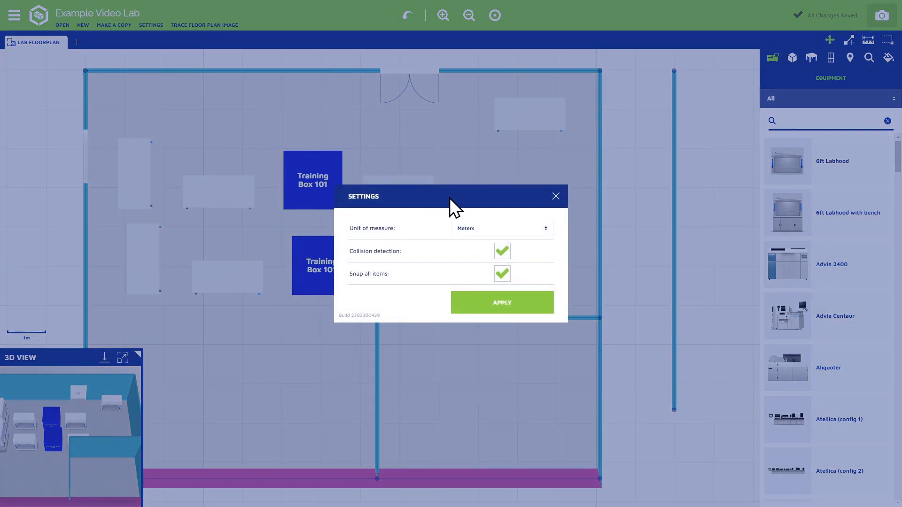
{"action": "left_click", "coordinate": [481, 227]}
{"action": "left_click", "coordinate": [483, 266]}
{"action": "left_click", "coordinate": [494, 303]}
{"action": "left_click", "coordinate": [492, 318]}
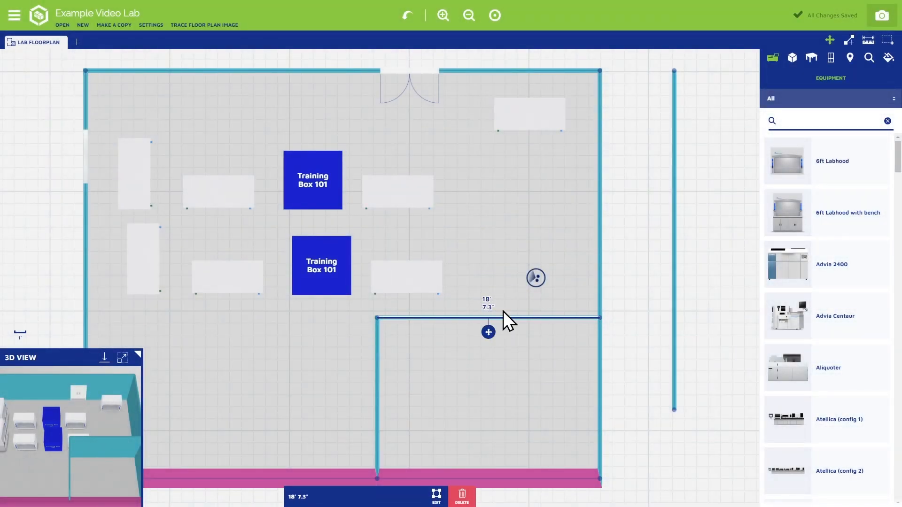
Step: Set the lab's unit of measure back to Meters
{"action": "left_click", "coordinate": [152, 26]}
{"action": "left_click", "coordinate": [500, 229]}
{"action": "left_click", "coordinate": [477, 244]}
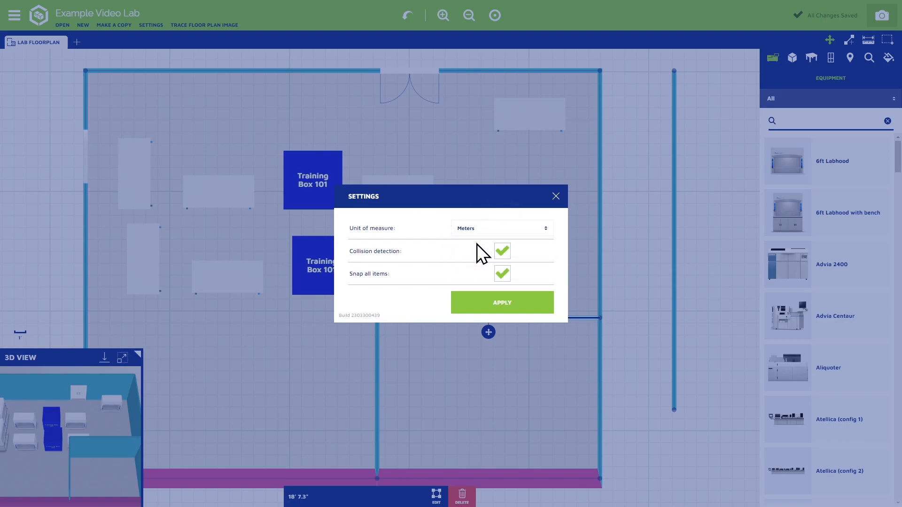
{"action": "left_click", "coordinate": [500, 304]}
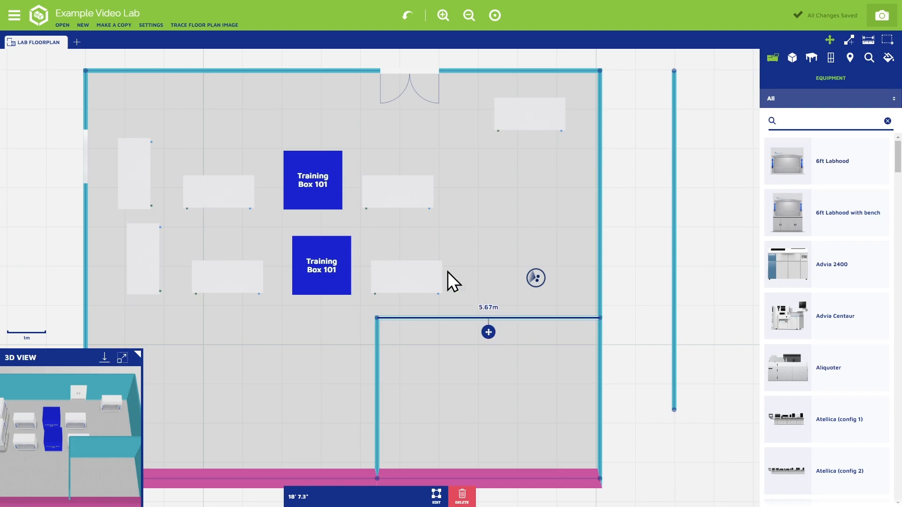
Step: Keep collision detection on and move the upper training box so it overlaps the neighboring labhood
{"action": "left_click", "coordinate": [151, 25]}
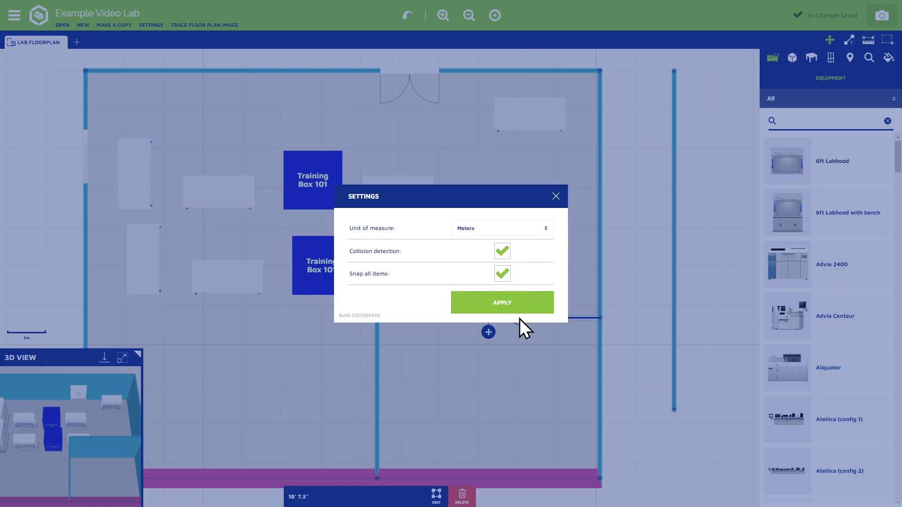
{"action": "left_click", "coordinate": [507, 304]}
{"action": "left_click_drag", "start_coordinate": [305, 187], "coordinate": [342, 196]}
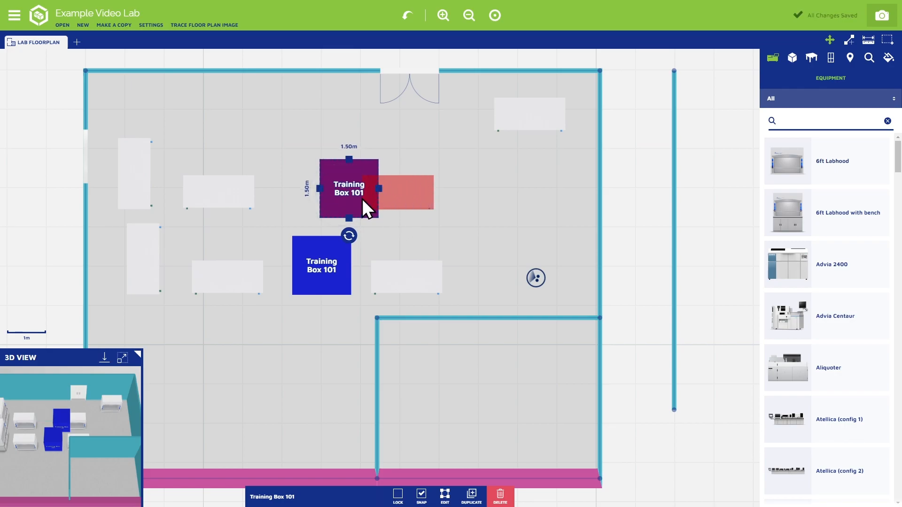
{"action": "left_click", "coordinate": [272, 131]}
Step: Turn off collision detection for the lab
{"action": "left_click", "coordinate": [151, 26]}
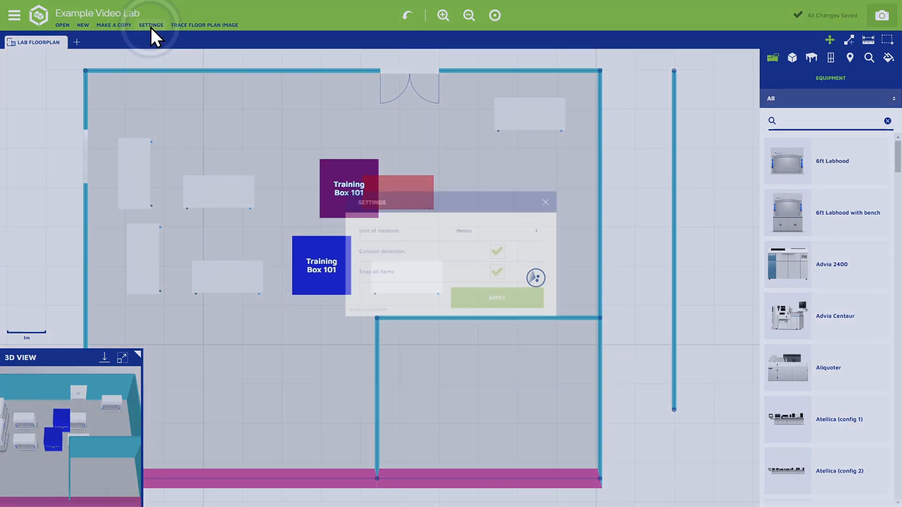
{"action": "left_click", "coordinate": [502, 251]}
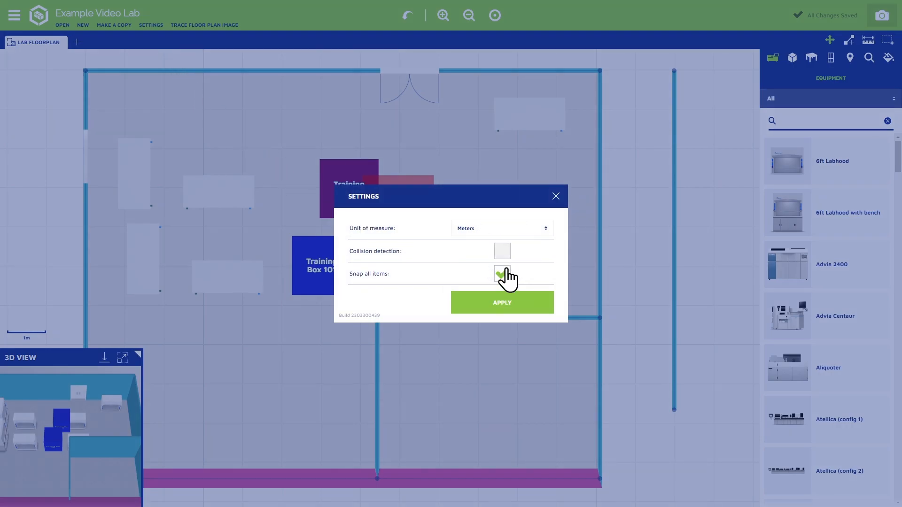
{"action": "left_click", "coordinate": [502, 303]}
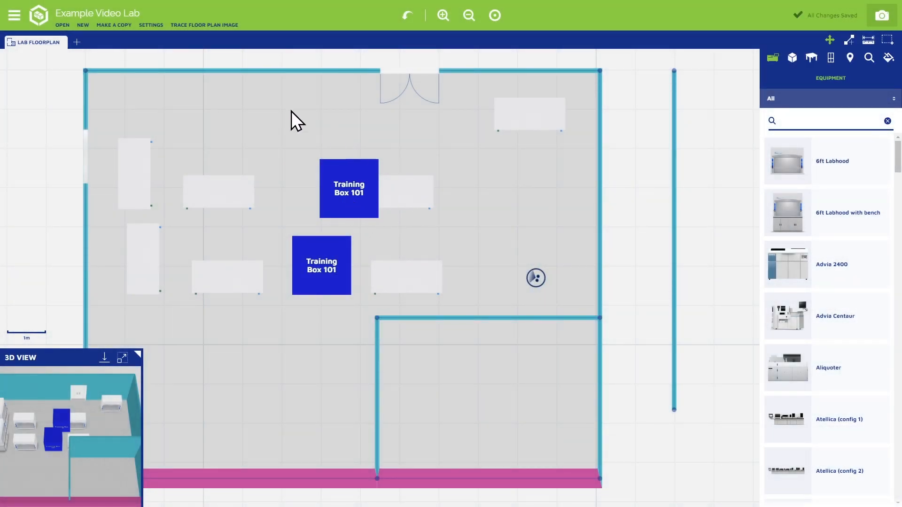
Step: Turn collision detection back on and move the upper training box clear of the labhood
{"action": "left_click", "coordinate": [151, 25]}
{"action": "left_click", "coordinate": [502, 252]}
{"action": "left_click", "coordinate": [493, 306]}
{"action": "left_click_drag", "start_coordinate": [331, 199], "coordinate": [296, 195]}
Step: Keep Snap all items enabled and move the upper training box slightly toward the double-door wall
{"action": "left_click", "coordinate": [149, 26]}
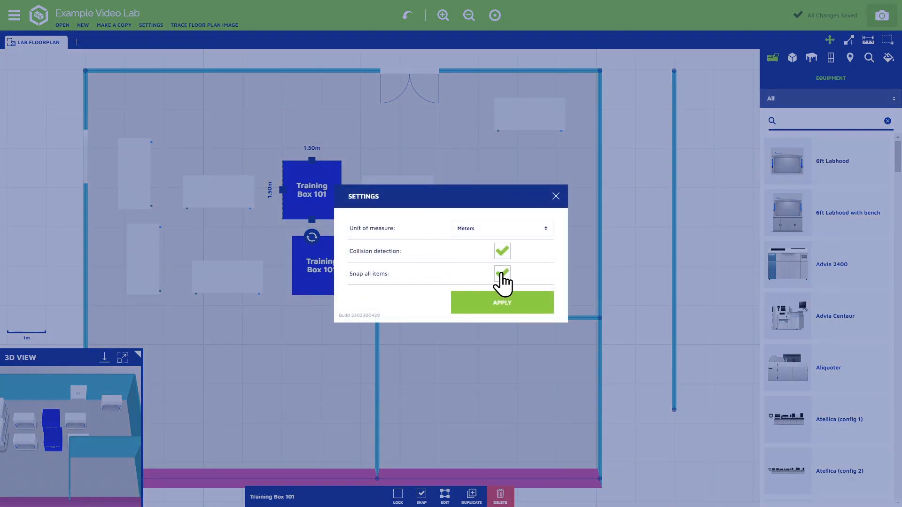
{"action": "left_click", "coordinate": [493, 311]}
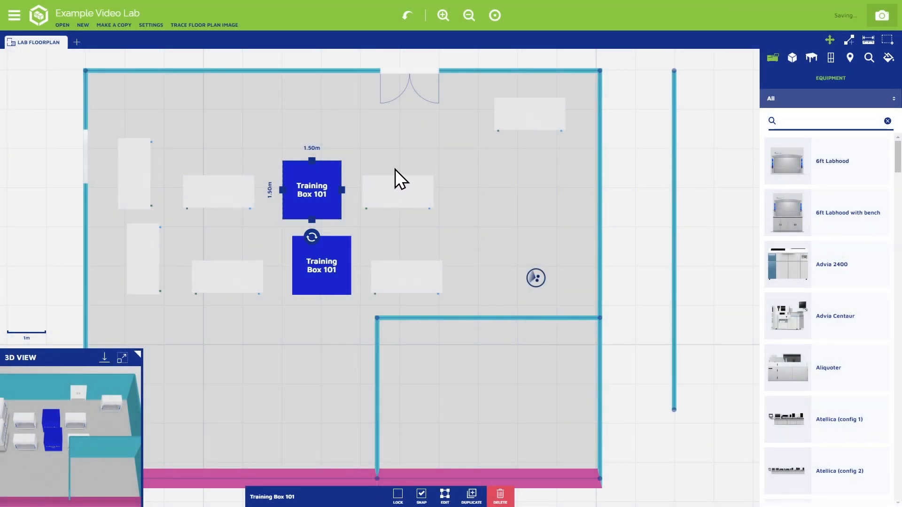
{"action": "mouse_move", "coordinate": [313, 198]}
{"action": "left_mouse_down"}
{"action": "mouse_move", "coordinate": [325, 176]}
{"action": "mouse_move", "coordinate": [312, 184]}
{"action": "mouse_move", "coordinate": [314, 111]}
{"action": "mouse_move", "coordinate": [306, 183]}
{"action": "left_mouse_up"}
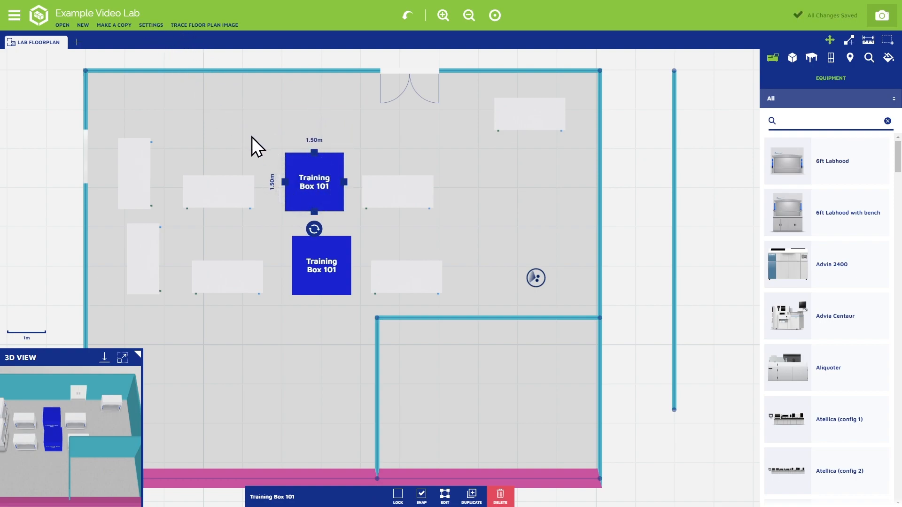
Step: Disable snapping for the upper training box, move it in line with the lower box, and re-enable its snapping
{"action": "left_click", "coordinate": [421, 494]}
{"action": "mouse_move", "coordinate": [306, 182]}
{"action": "left_mouse_down"}
{"action": "mouse_move", "coordinate": [341, 187]}
{"action": "mouse_move", "coordinate": [311, 184]}
{"action": "mouse_move", "coordinate": [326, 190]}
{"action": "mouse_move", "coordinate": [318, 191]}
{"action": "left_mouse_up"}
{"action": "left_click", "coordinate": [422, 495]}
Step: Turn off Snap all items and freely shift the upper training box and the labhood beside it
{"action": "left_click", "coordinate": [151, 25]}
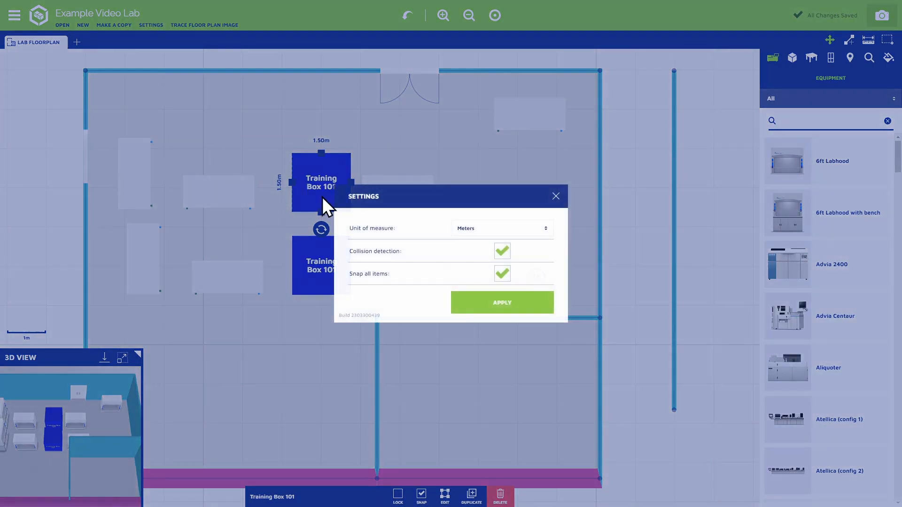
{"action": "left_click", "coordinate": [503, 274]}
{"action": "left_click", "coordinate": [484, 305]}
{"action": "mouse_move", "coordinate": [310, 182]}
{"action": "left_mouse_down"}
{"action": "mouse_move", "coordinate": [329, 184]}
{"action": "mouse_move", "coordinate": [296, 182]}
{"action": "left_mouse_up"}
{"action": "mouse_move", "coordinate": [238, 193]}
{"action": "left_mouse_down"}
{"action": "mouse_move", "coordinate": [184, 173]}
{"action": "mouse_move", "coordinate": [229, 198]}
{"action": "mouse_move", "coordinate": [239, 250]}
{"action": "mouse_move", "coordinate": [231, 193]}
{"action": "left_mouse_up"}
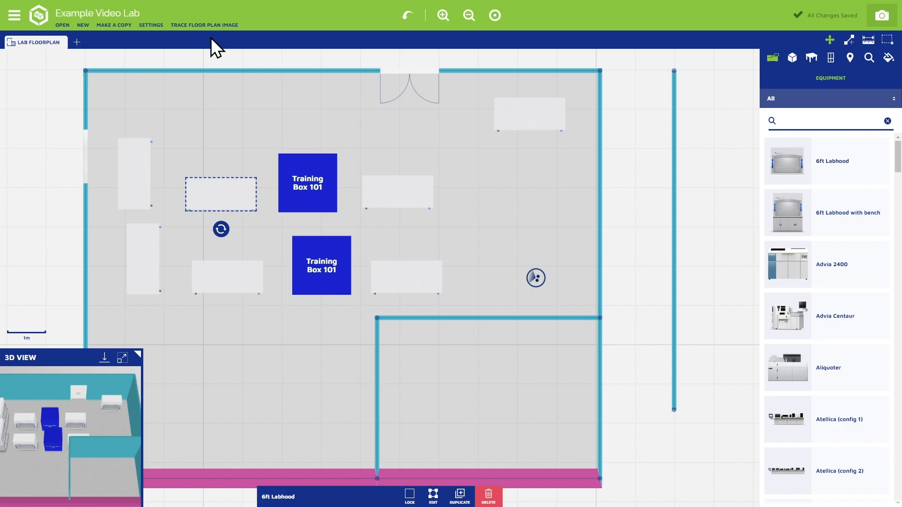
Step: Create a new empty lab named Floor Plan Test with Meters as the unit of measure
{"action": "left_click", "coordinate": [83, 26]}
{"action": "left_click", "coordinate": [476, 228]}
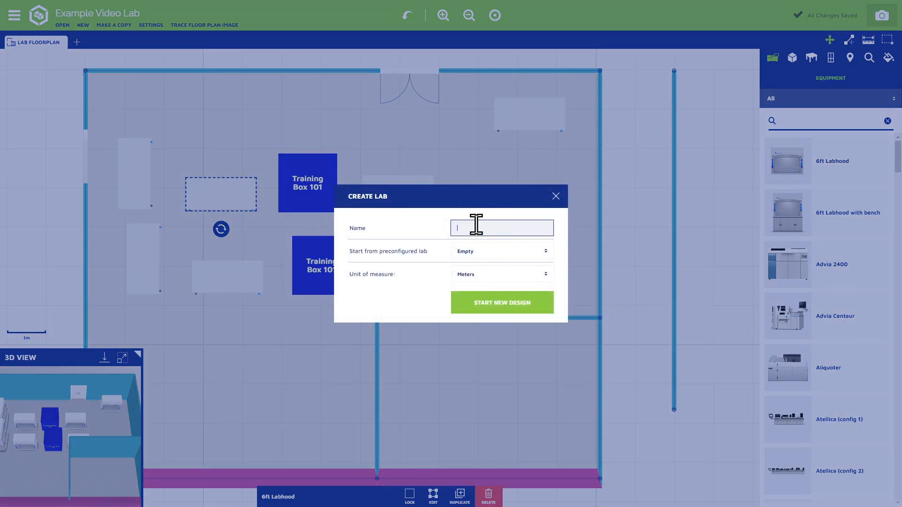
{"action": "type", "text": "Floor Plan Test"}
{"action": "left_click", "coordinate": [531, 305]}
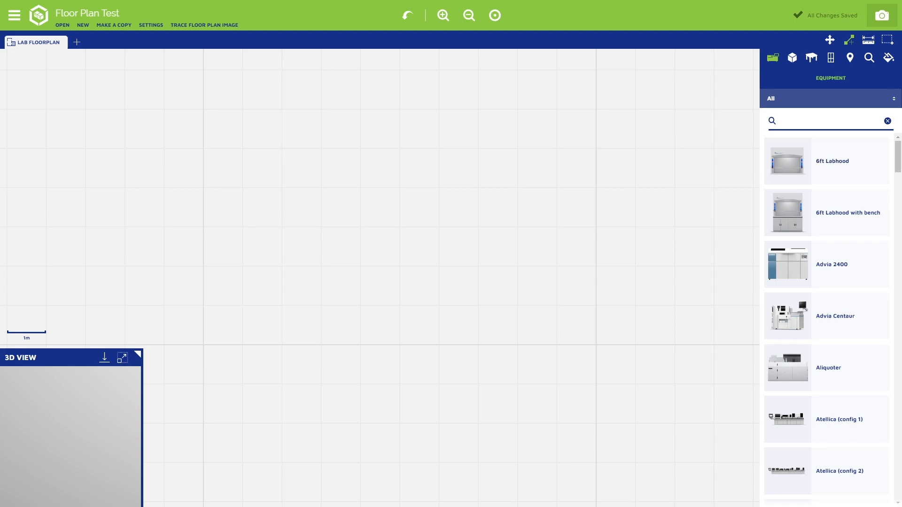
Step: Load the AutoCAD floor plan image for tracing and frame its 3m scale legend as the distance reference
{"action": "left_click", "coordinate": [205, 26]}
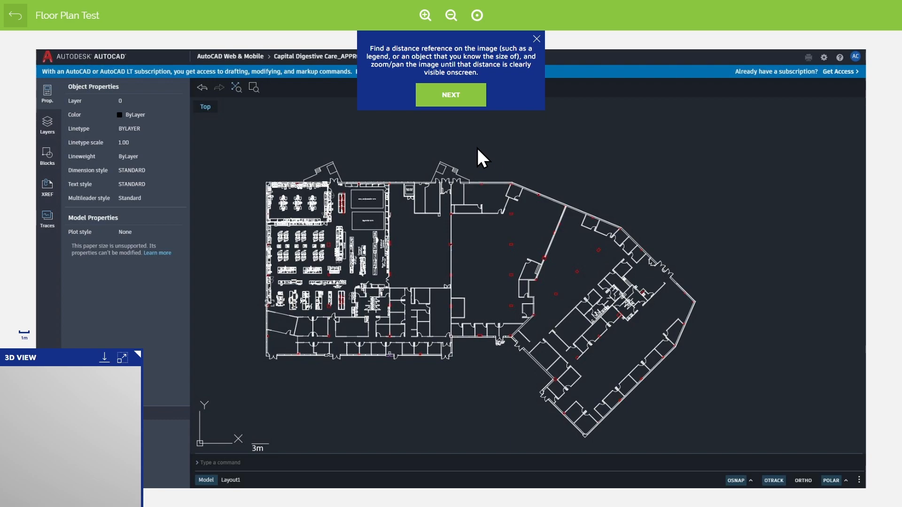
{"action": "left_click_drag", "start_coordinate": [358, 383], "coordinate": [470, 300]}
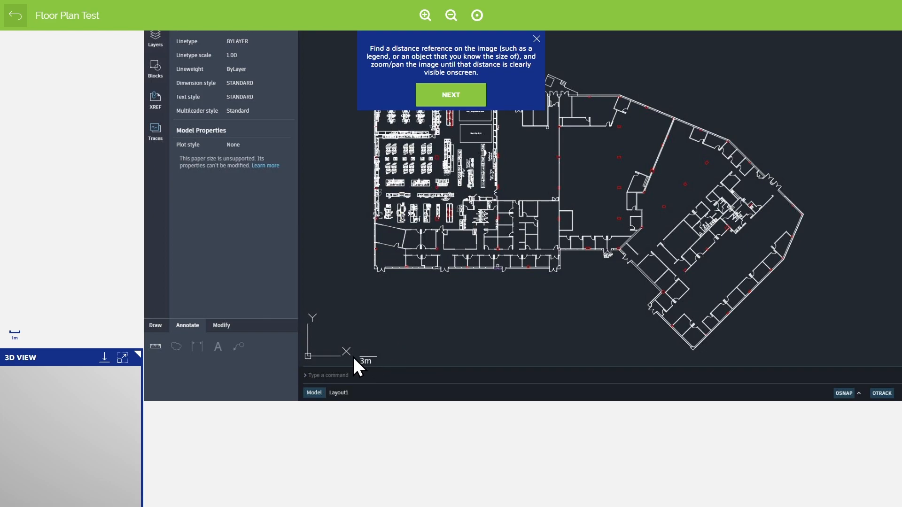
{"action": "scroll", "coordinate": [361, 367], "scroll_direction": "up", "scroll_amount": 8}
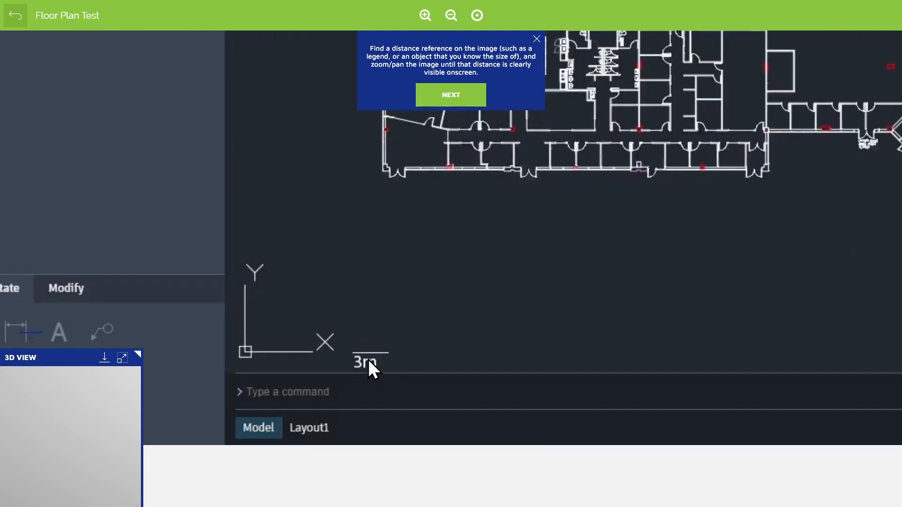
{"action": "left_click_drag", "start_coordinate": [444, 314], "coordinate": [458, 280]}
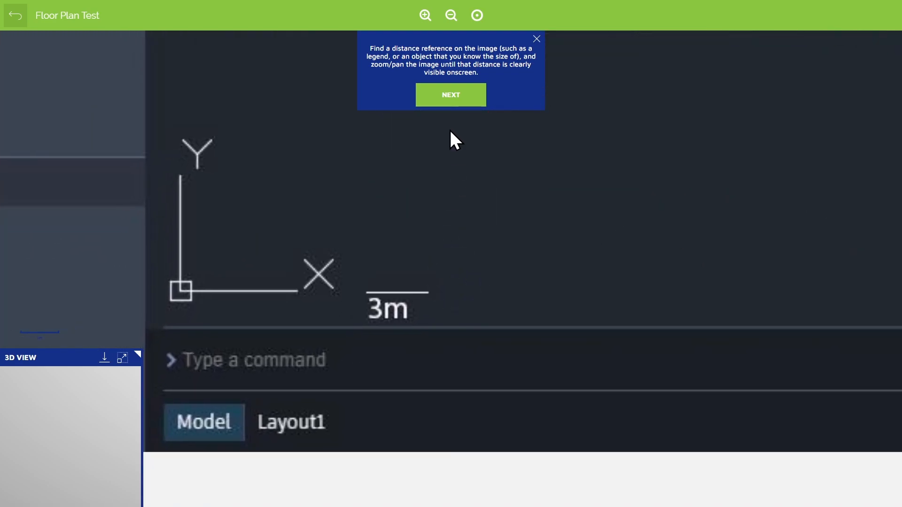
Step: Align the two scale pins with the ends of the legend line and set the reference distance to 3 meters
{"action": "left_click", "coordinate": [452, 94]}
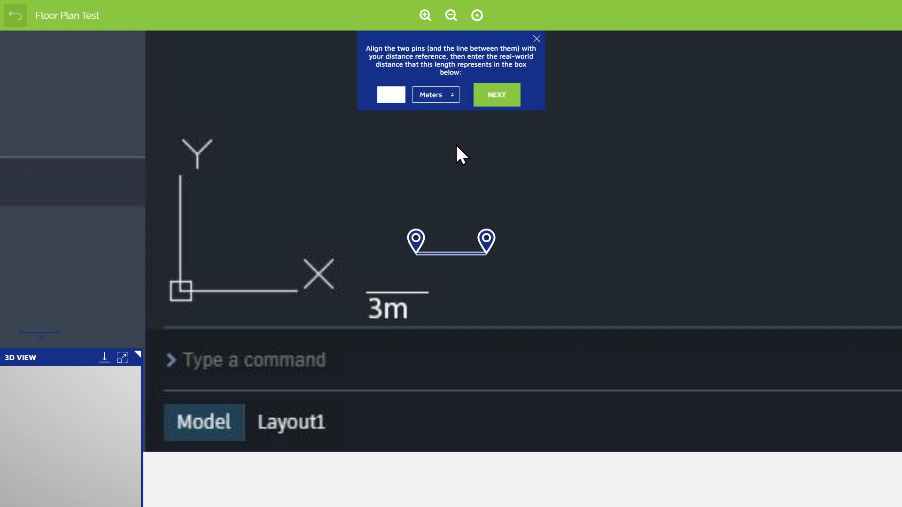
{"action": "left_click_drag", "start_coordinate": [412, 235], "coordinate": [366, 275]}
{"action": "left_click_drag", "start_coordinate": [485, 239], "coordinate": [427, 277]}
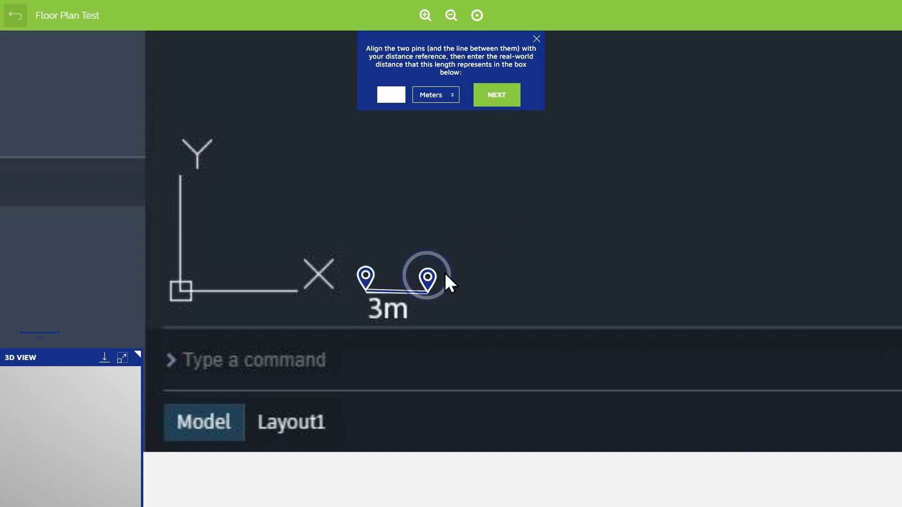
{"action": "left_click", "coordinate": [392, 94]}
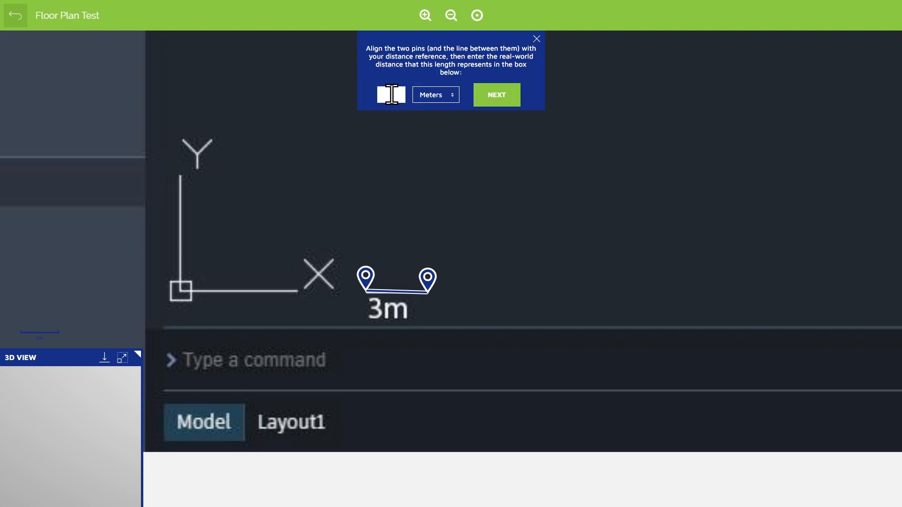
{"action": "type", "text": "3"}
{"action": "left_click", "coordinate": [498, 98]}
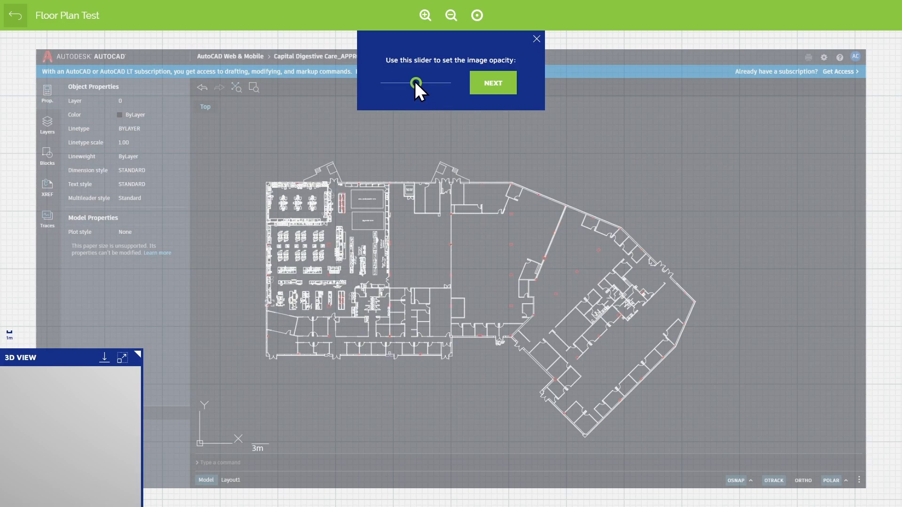
Step: Lower the floor plan image's opacity to about a quarter and finish the image setup
{"action": "left_click_drag", "start_coordinate": [416, 83], "coordinate": [399, 83]}
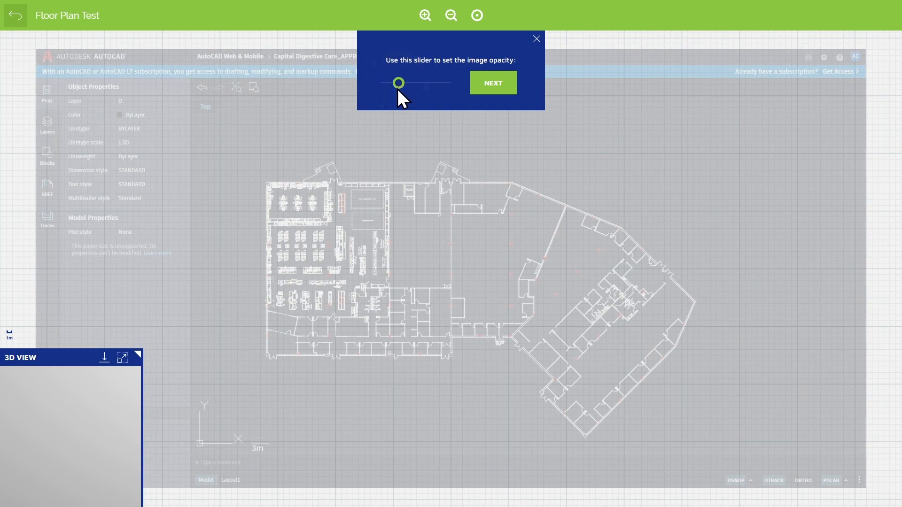
{"action": "left_click", "coordinate": [492, 89]}
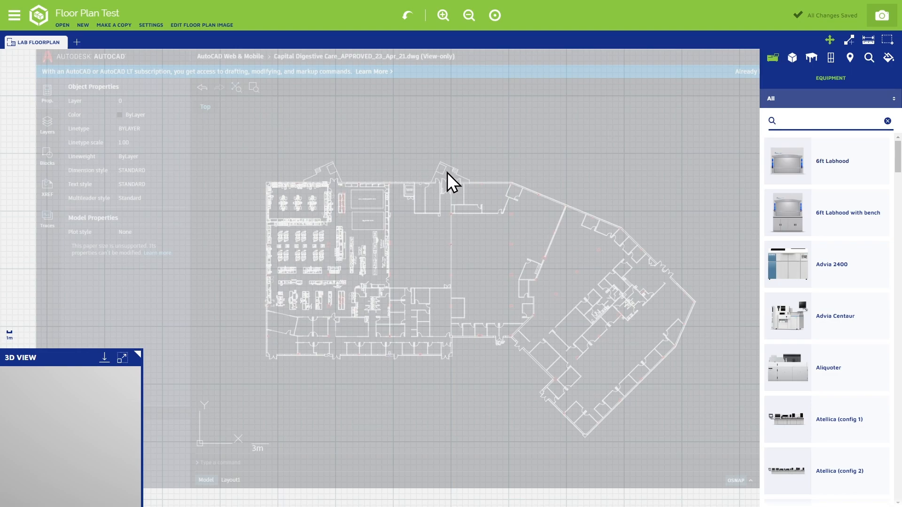
Step: Trace walls from the building's upper-left corner, starting with a segment about 6.47 m long and continuing around the slanted entrance
{"action": "left_click", "coordinate": [848, 40]}
{"action": "scroll", "coordinate": [267, 184], "scroll_direction": "up", "scroll_amount": 2}
{"action": "scroll", "coordinate": [268, 184], "scroll_direction": "up", "scroll_amount": 3}
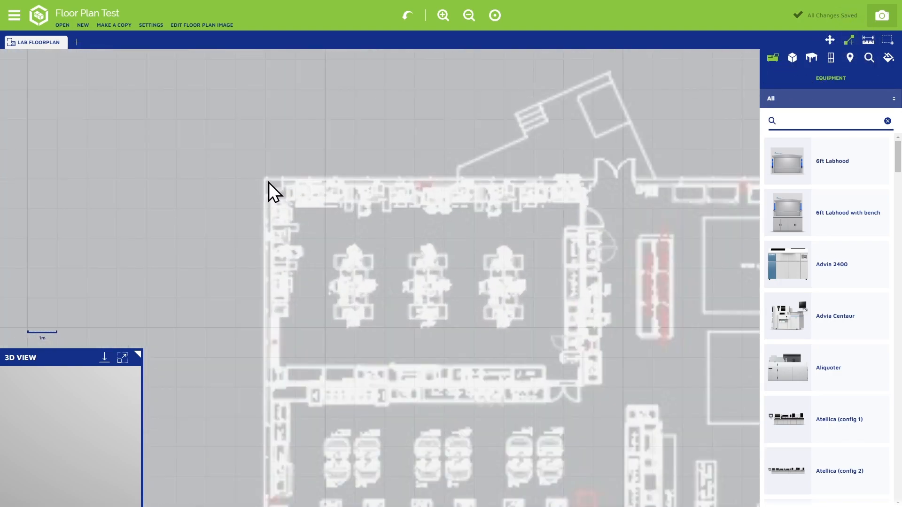
{"action": "left_click", "coordinate": [266, 178]}
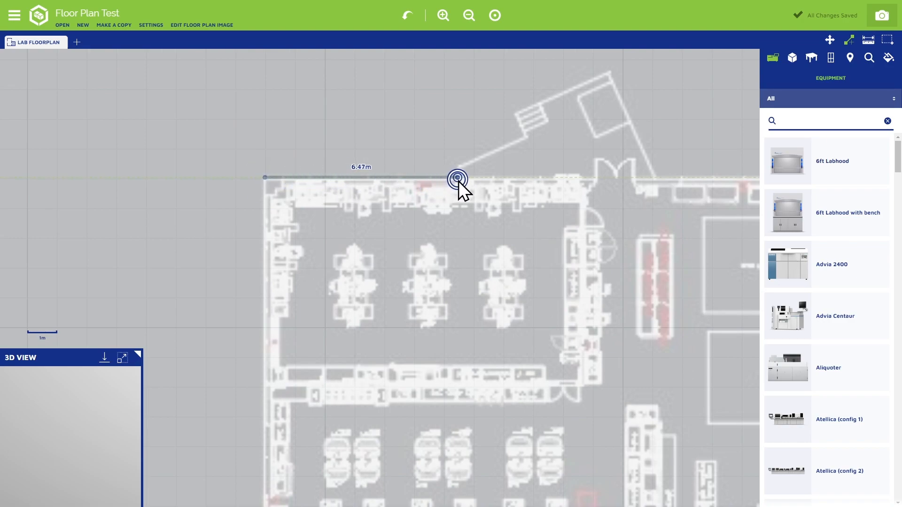
{"action": "left_click", "coordinate": [456, 178]}
{"action": "left_click", "coordinate": [457, 168]}
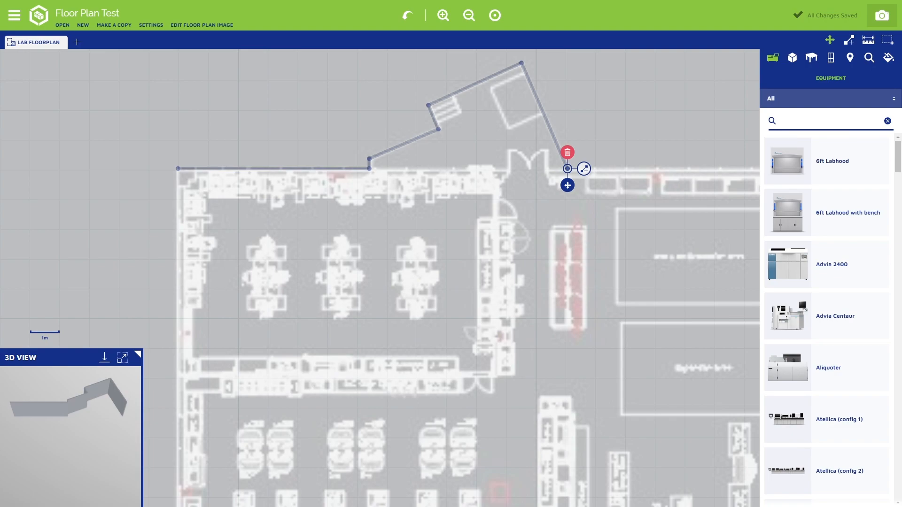
Step: Reduce the traced floor plan image's opacity to fully transparent and close the image editing
{"action": "left_click", "coordinate": [202, 25]}
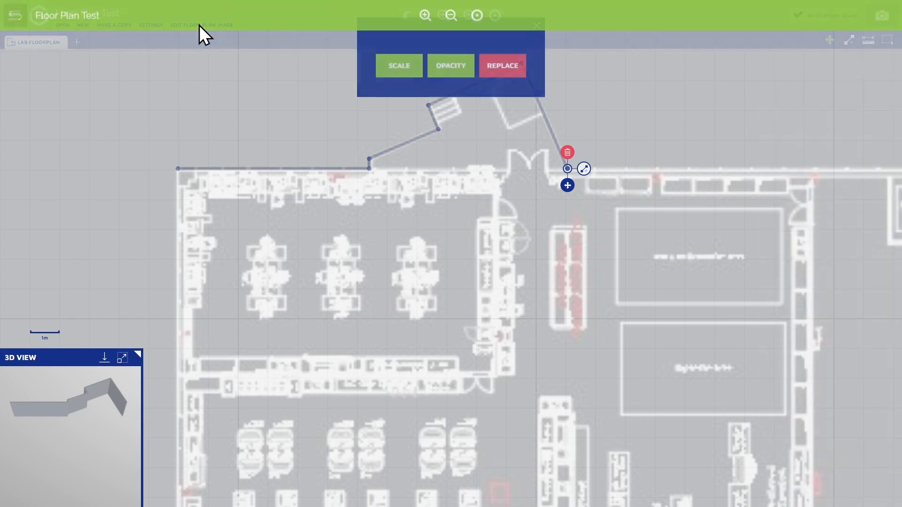
{"action": "left_click", "coordinate": [450, 84]}
{"action": "left_click_drag", "start_coordinate": [401, 83], "coordinate": [379, 82]}
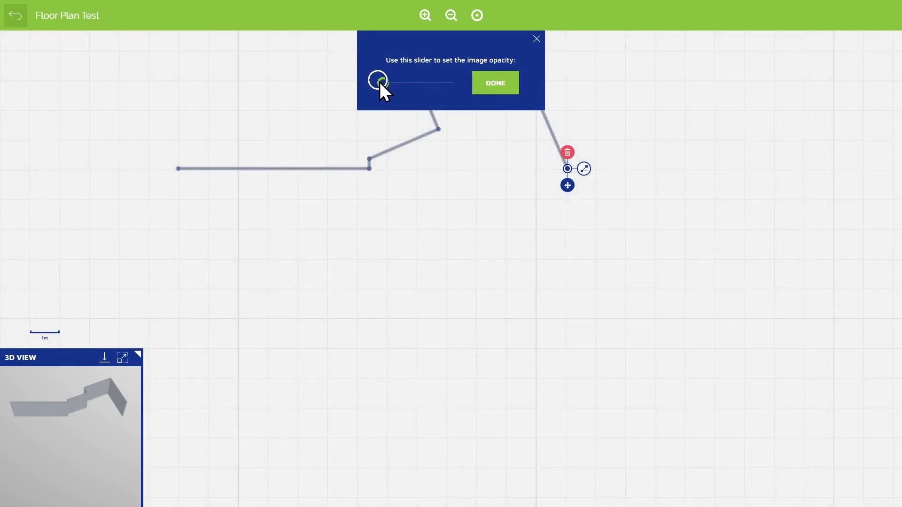
{"action": "left_click", "coordinate": [498, 84]}
{"action": "left_click", "coordinate": [536, 39]}
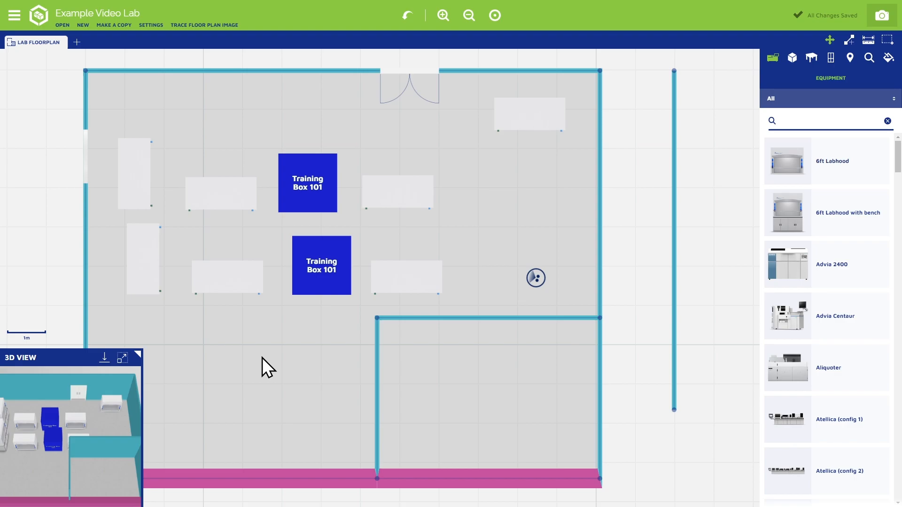
Step: Create a new tab labelled Future Lab that starts from Lab Floorplan and is inserted after Lab Floorplan
{"action": "left_click", "coordinate": [77, 43]}
{"action": "left_click", "coordinate": [466, 229]}
{"action": "type", "text": "Future La"}
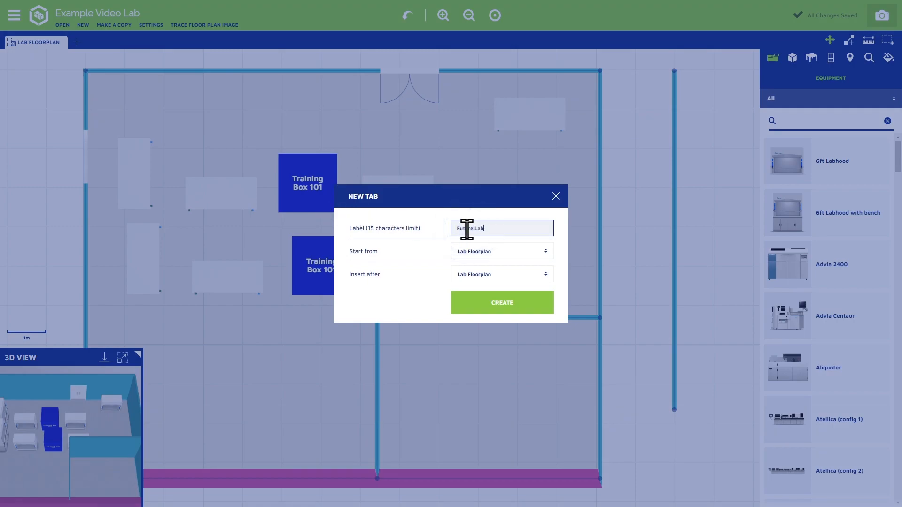
{"action": "type", "text": "b"}
{"action": "left_click", "coordinate": [506, 252]}
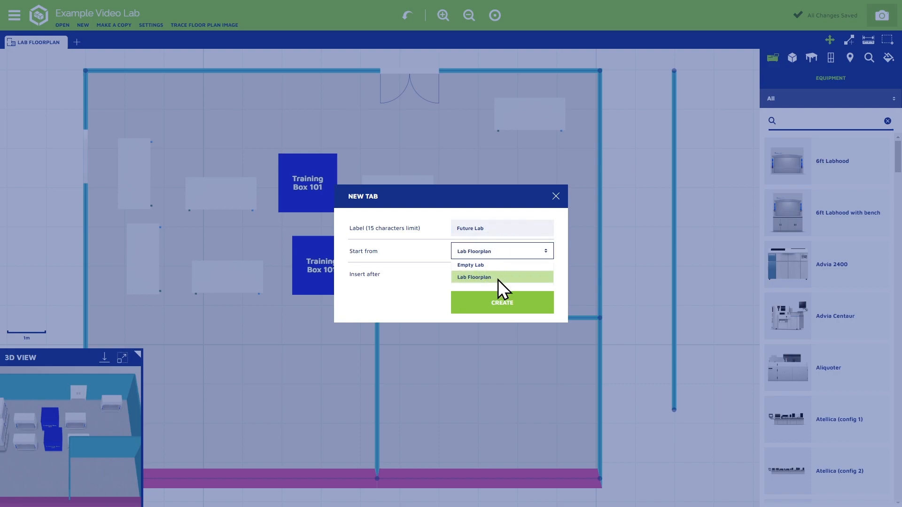
{"action": "left_click", "coordinate": [506, 249]}
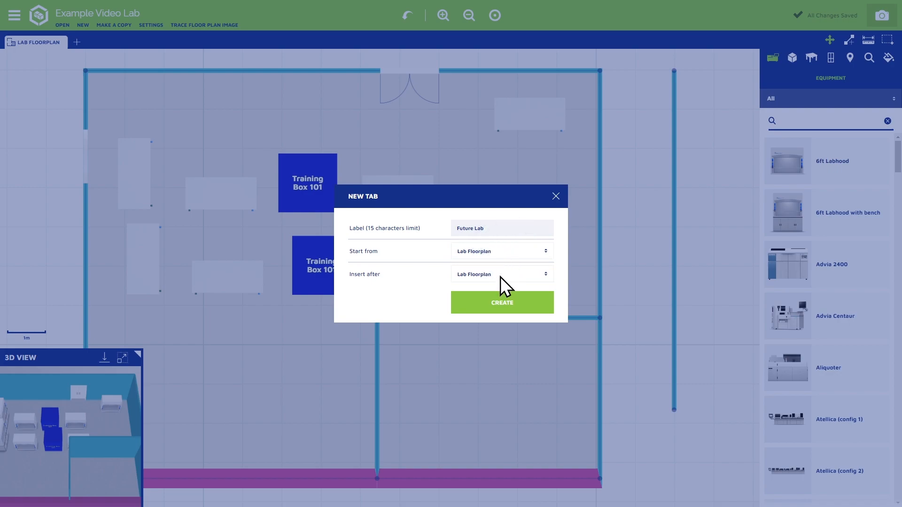
{"action": "left_click", "coordinate": [500, 277]}
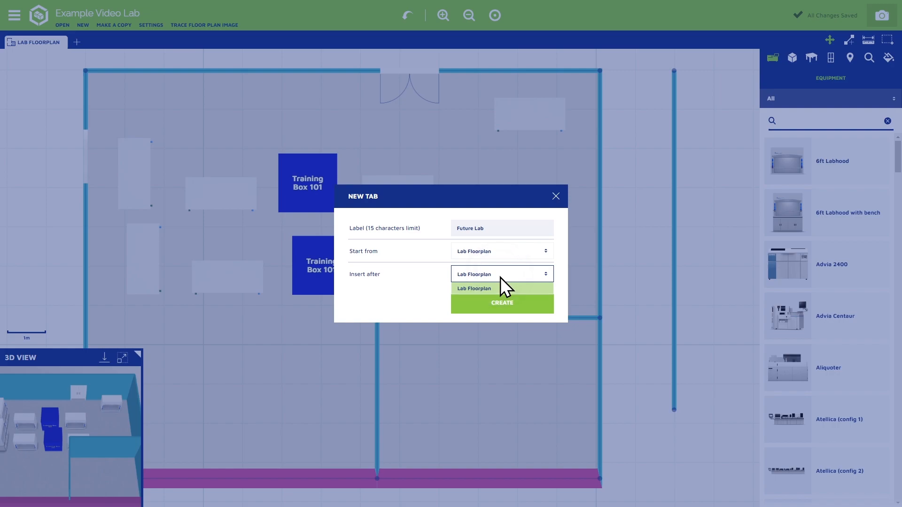
{"action": "left_click", "coordinate": [506, 277]}
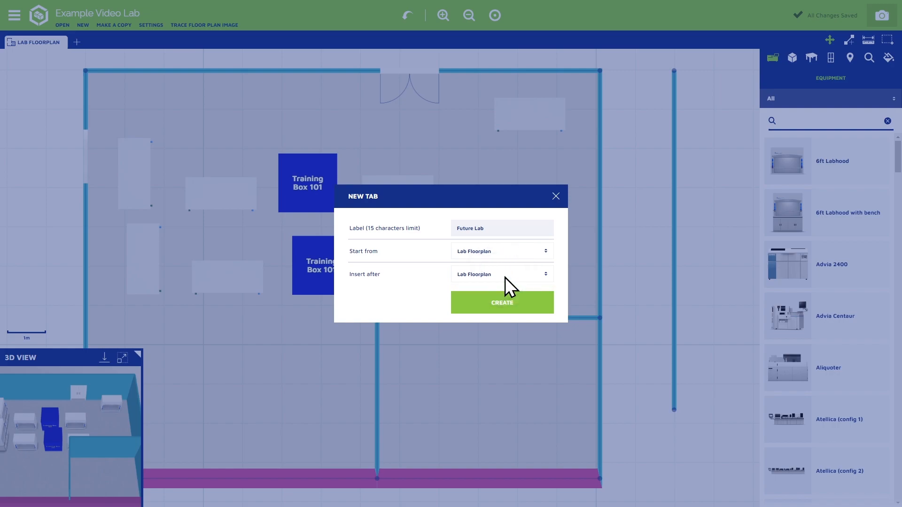
{"action": "left_click", "coordinate": [502, 305]}
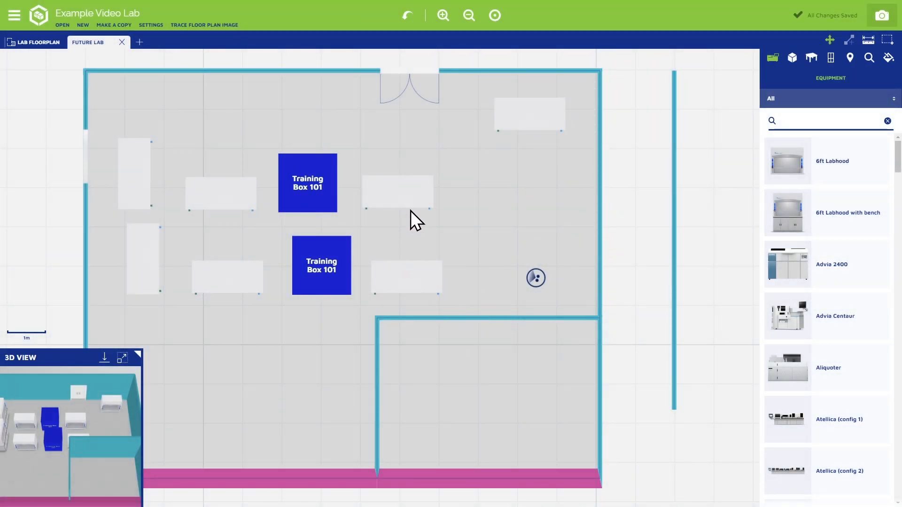
Step: Shift the 6ft Labhood beside the upper Training Box 101 to the right in Future Lab and compare it with Lab Floorplan
{"action": "left_click_drag", "start_coordinate": [401, 193], "coordinate": [511, 187]}
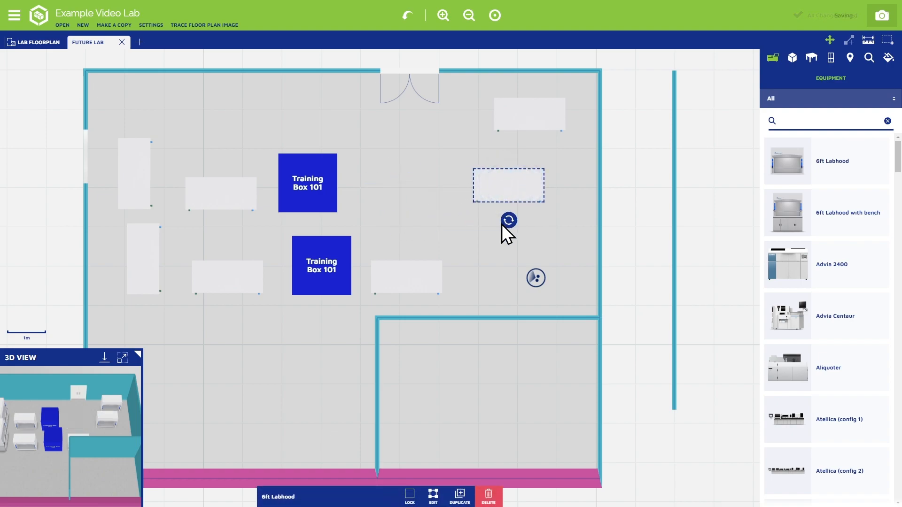
{"action": "left_click", "coordinate": [29, 45]}
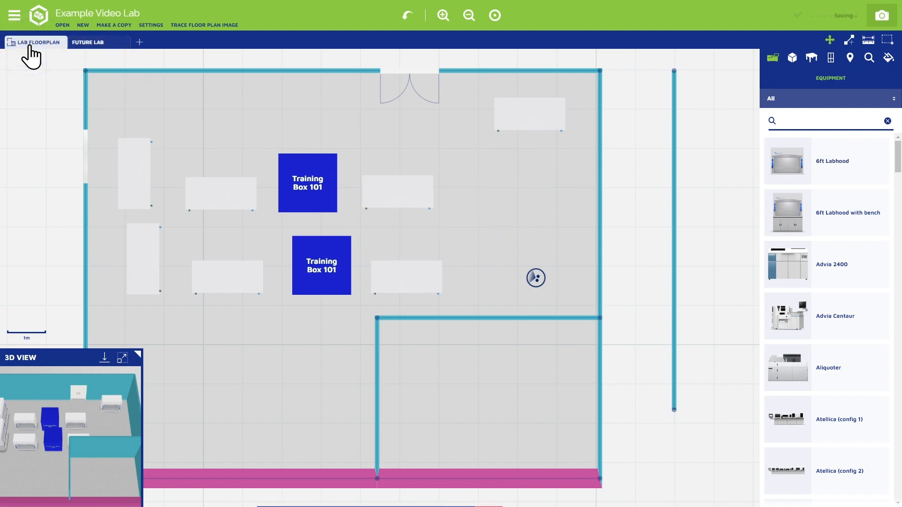
{"action": "left_click", "coordinate": [87, 43]}
{"action": "left_click", "coordinate": [47, 45]}
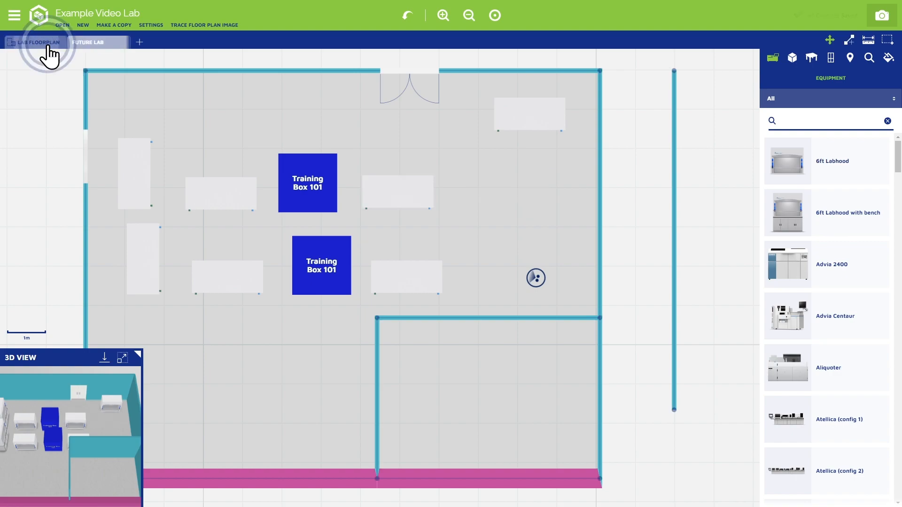
{"action": "left_click", "coordinate": [93, 45]}
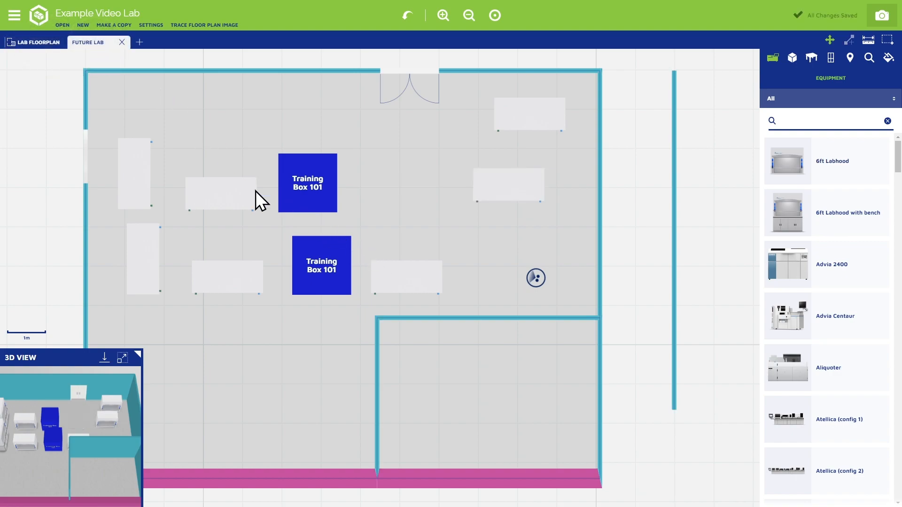
Step: Move the inner room's left wall about 2 m to the left in Lab Floorplan and check it in Future Lab
{"action": "left_click", "coordinate": [33, 44]}
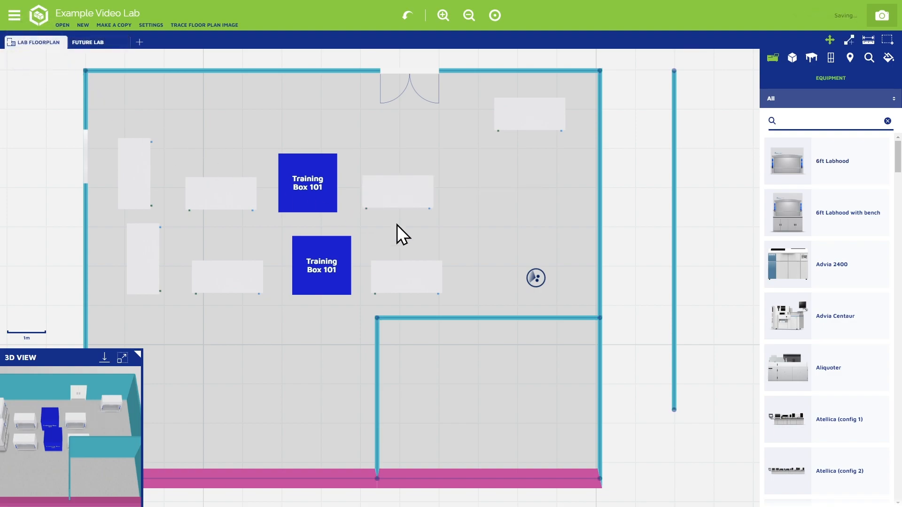
{"action": "left_click", "coordinate": [378, 392]}
{"action": "left_click_drag", "start_coordinate": [391, 399], "coordinate": [316, 392]}
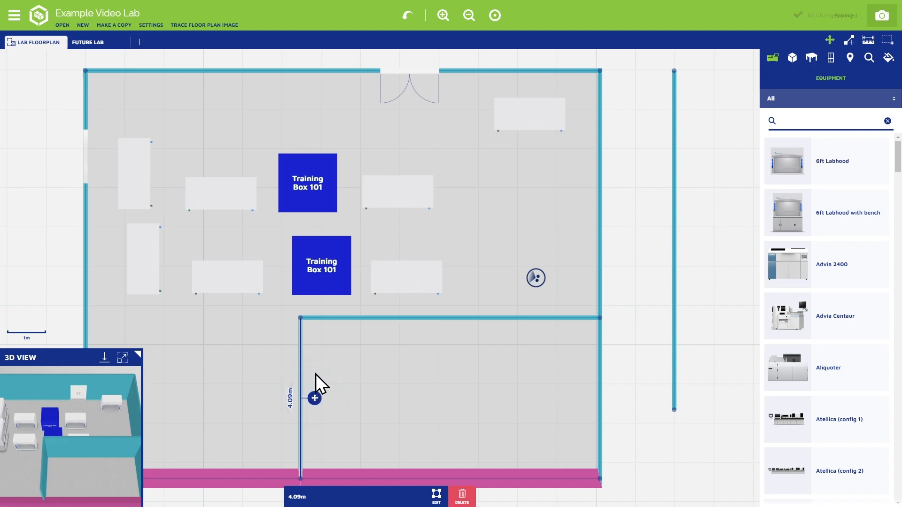
{"action": "left_click", "coordinate": [93, 46]}
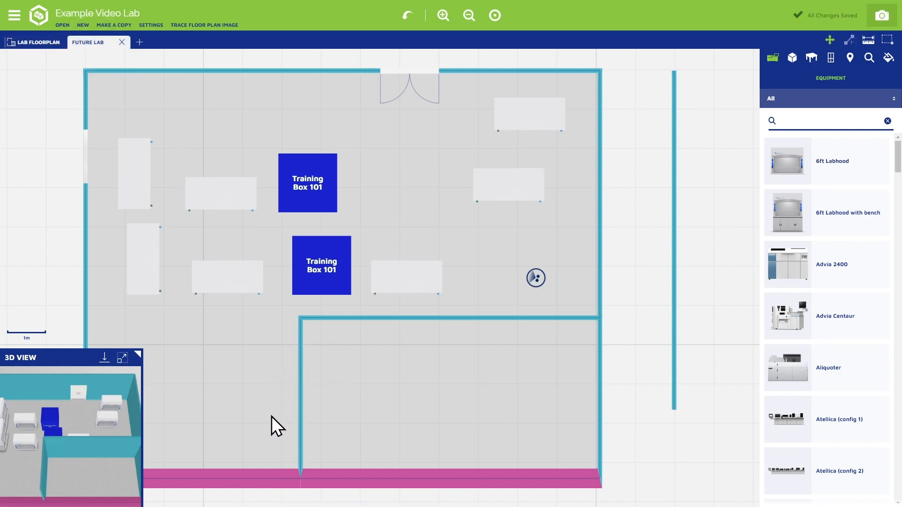
Step: Move the inner room's left wall about 1.5 m back to the right in Lab Floorplan and compare both tabs
{"action": "left_click", "coordinate": [28, 45]}
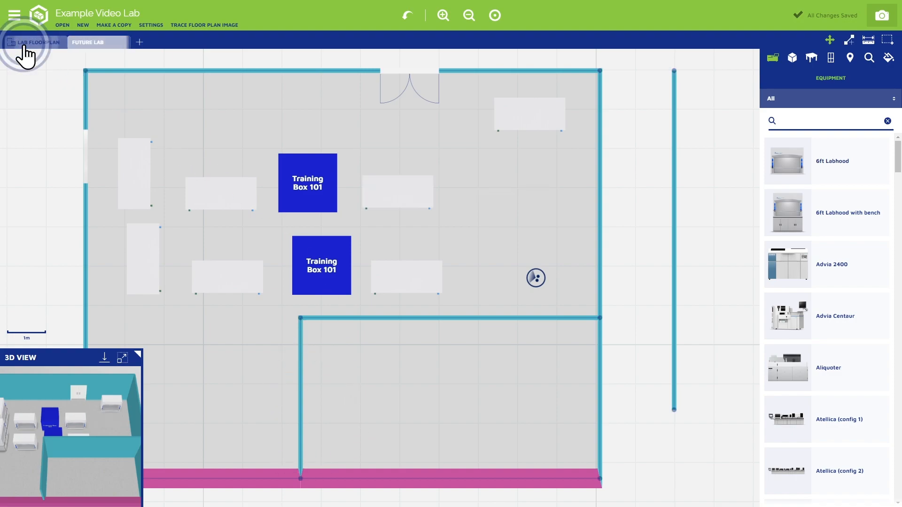
{"action": "left_click", "coordinate": [298, 384]}
{"action": "left_click_drag", "start_coordinate": [316, 399], "coordinate": [374, 402]}
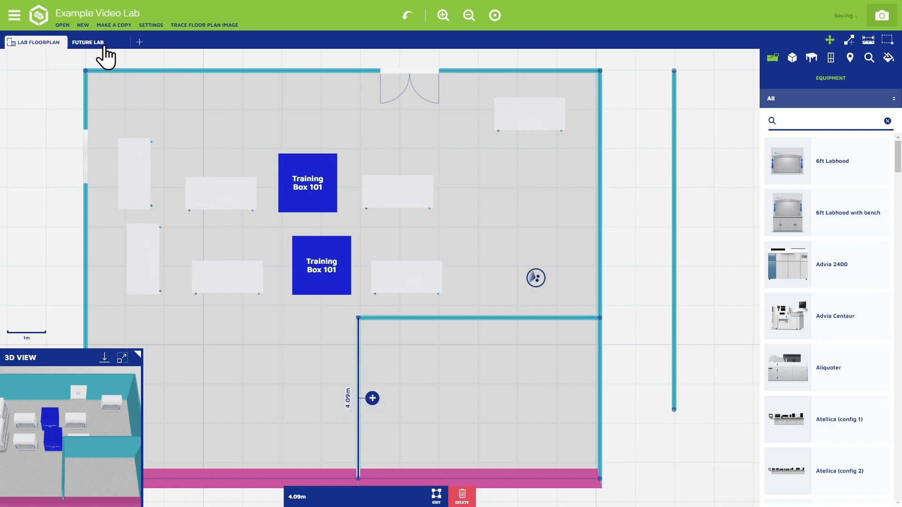
{"action": "left_click", "coordinate": [99, 44]}
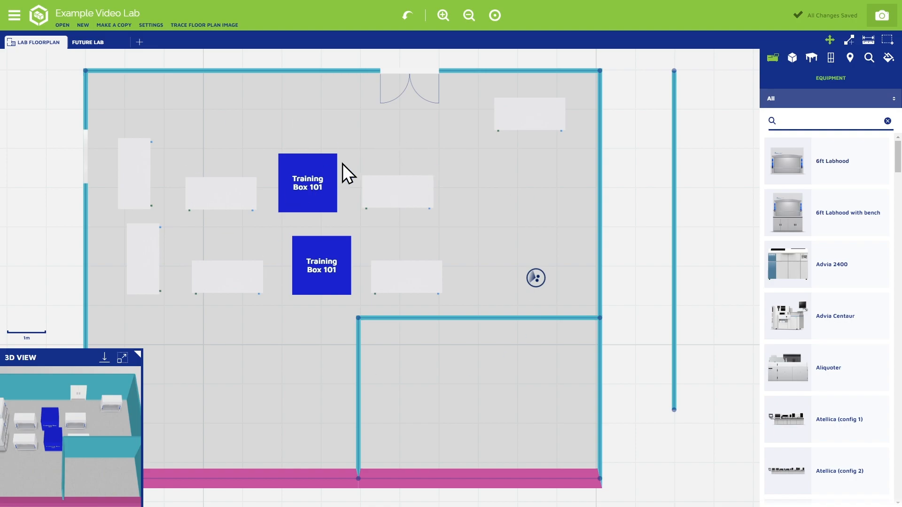
{"action": "left_click", "coordinate": [97, 43]}
{"action": "left_click", "coordinate": [41, 44]}
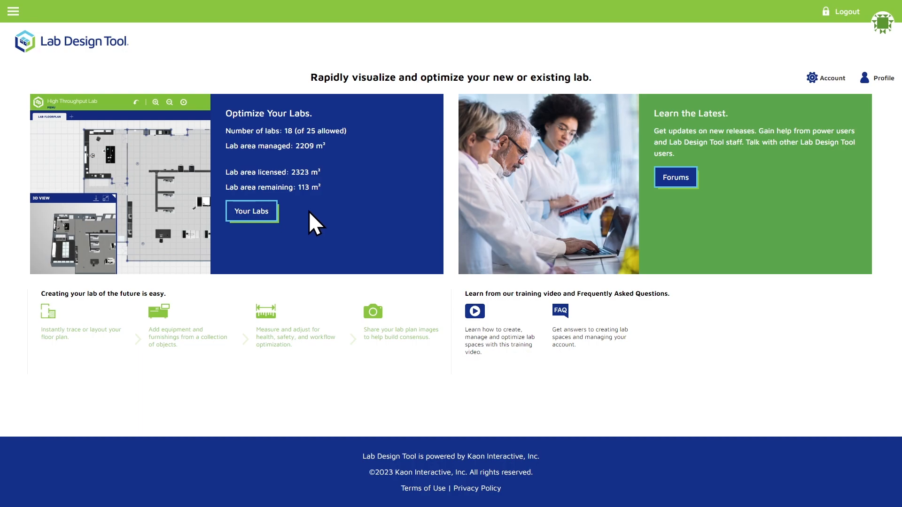
Step: Delete the existing lab Test Lab Large, and open the Forums from the home page
{"action": "left_click", "coordinate": [254, 212]}
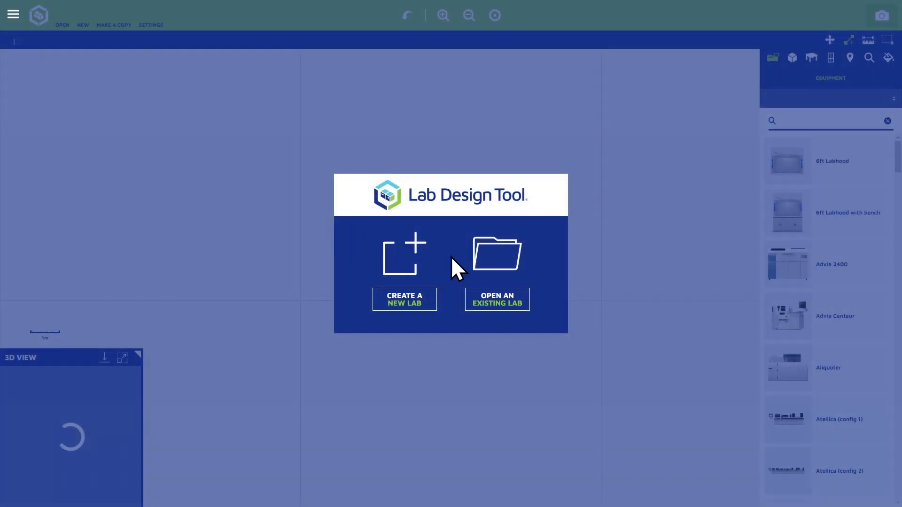
{"action": "left_click", "coordinate": [502, 272]}
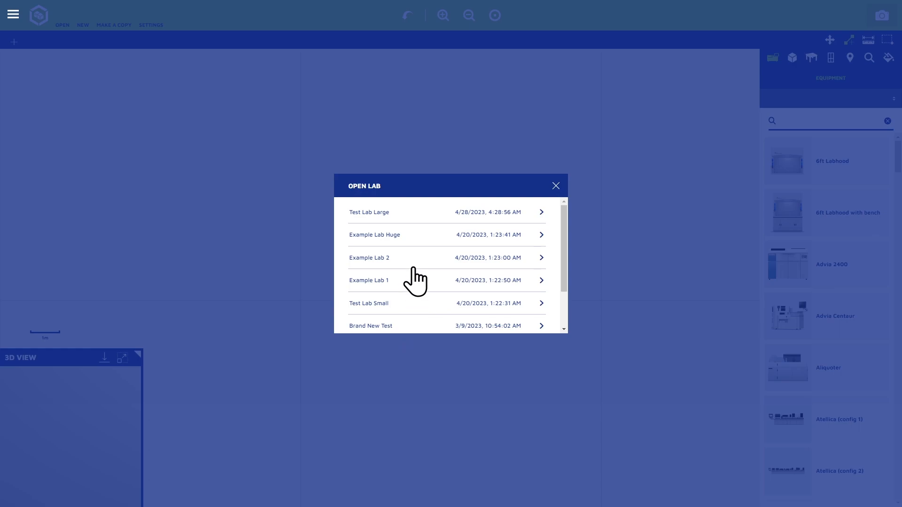
{"action": "left_click", "coordinate": [423, 213]}
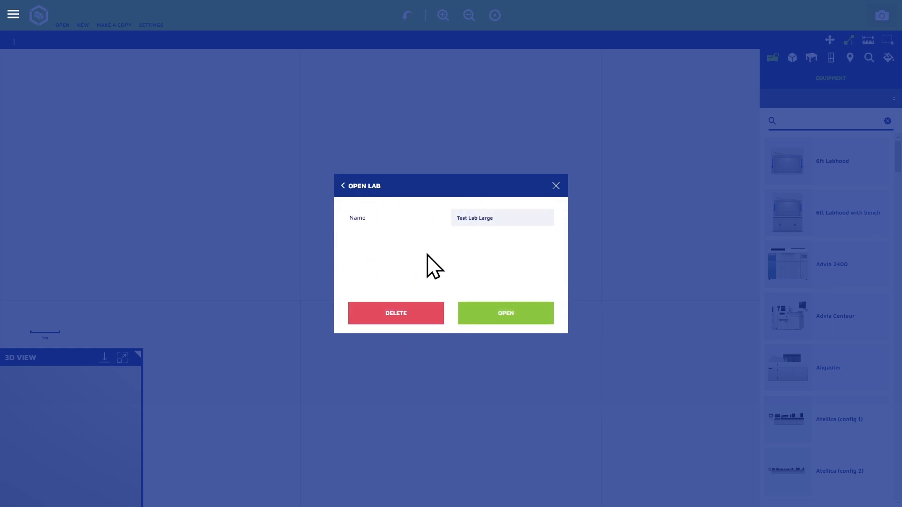
{"action": "left_click", "coordinate": [397, 312]}
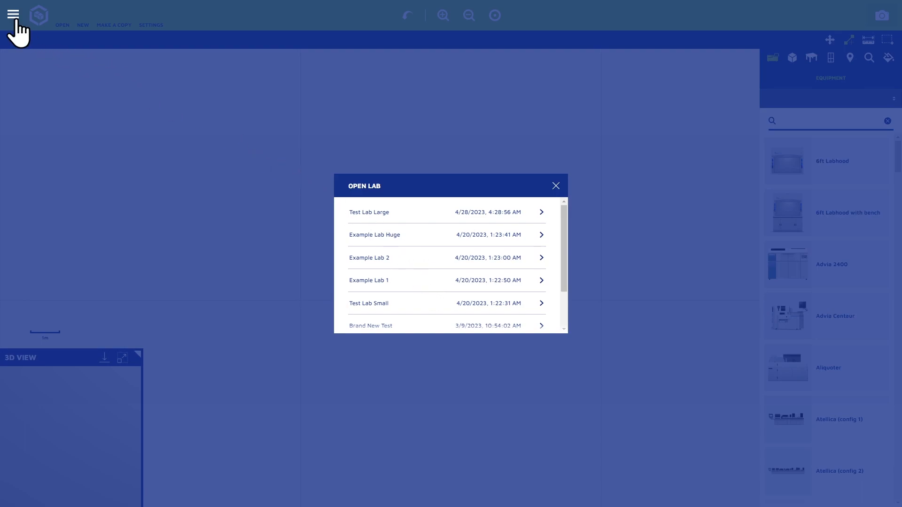
{"action": "left_click", "coordinate": [13, 15]}
{"action": "left_click", "coordinate": [26, 41]}
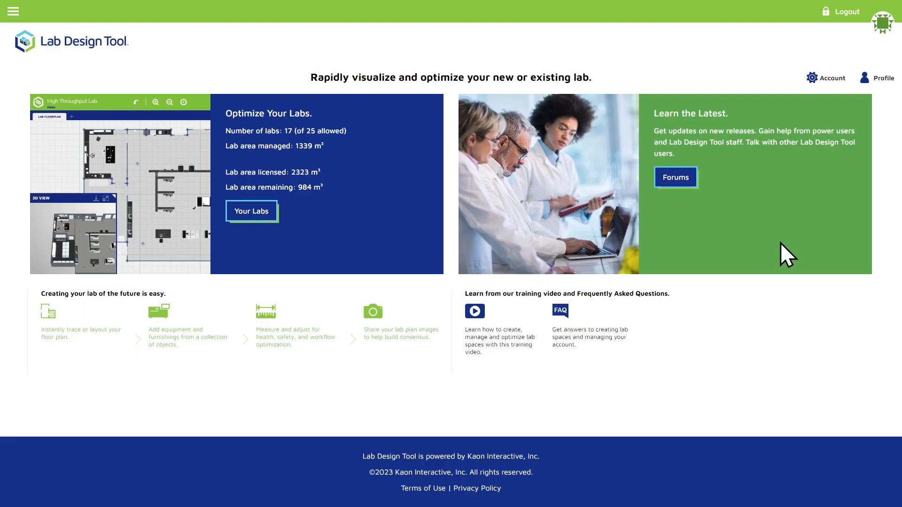
{"action": "left_click", "coordinate": [676, 178]}
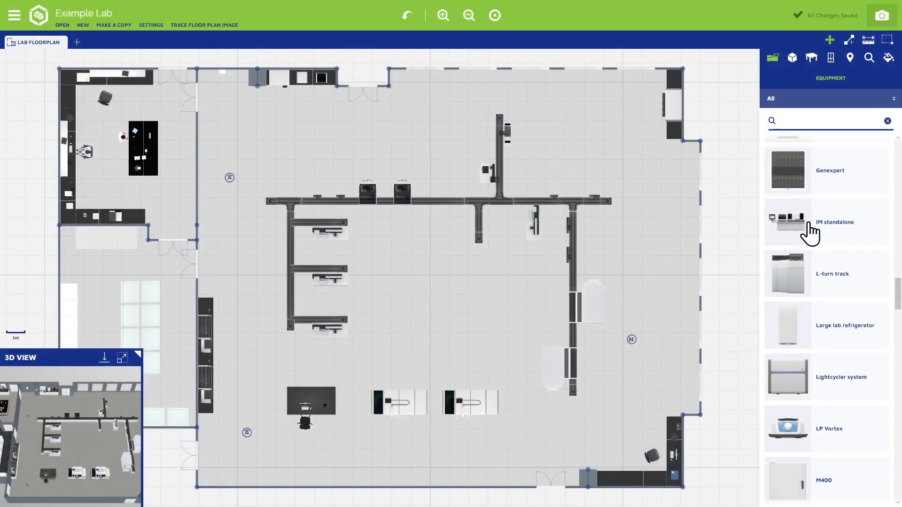
Step: Place an IM standalone in the middle of Example Lab and view it at floor level in the enlarged 3D view
{"action": "left_click_drag", "start_coordinate": [813, 233], "coordinate": [440, 284]}
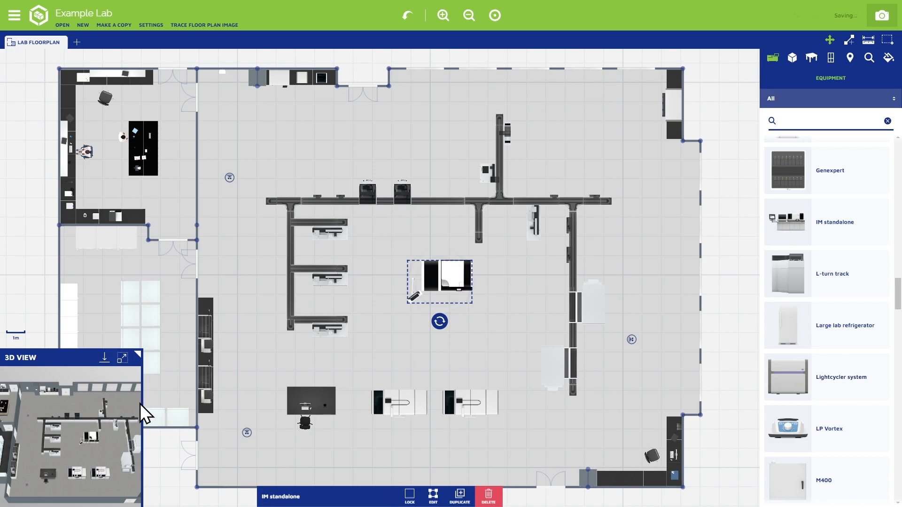
{"action": "left_click", "coordinate": [122, 359]}
{"action": "left_click", "coordinate": [495, 327]}
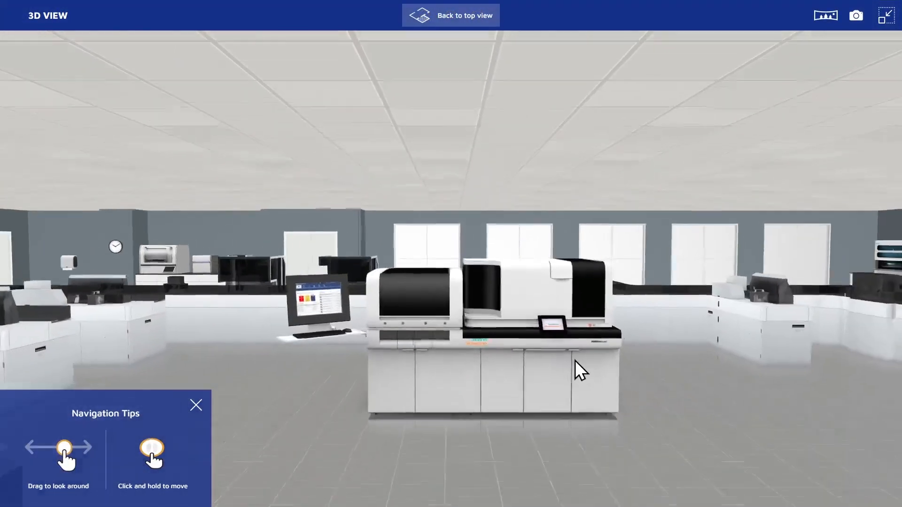